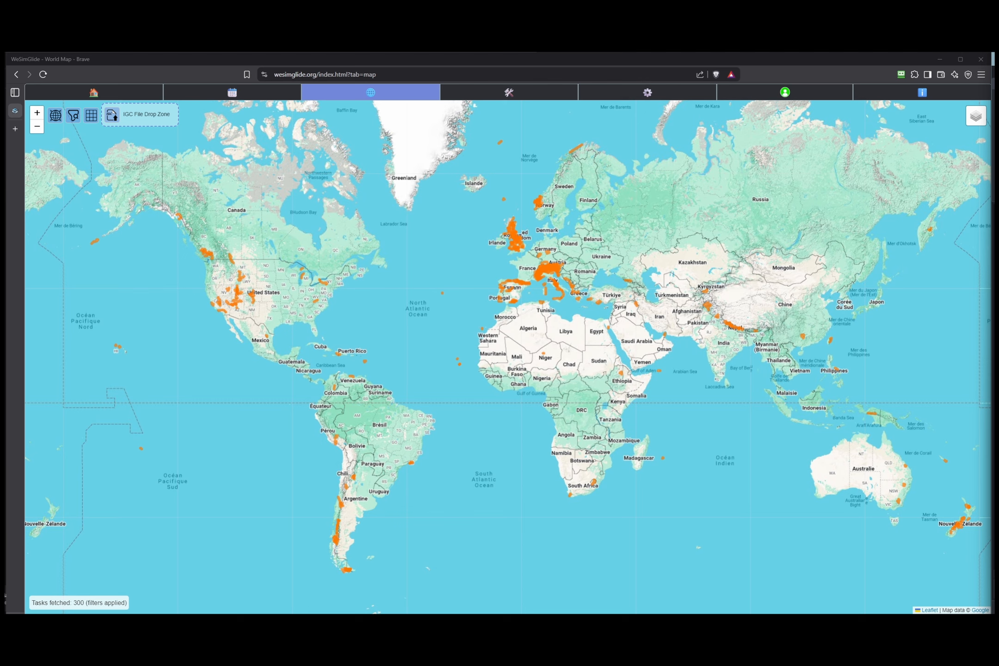
# Switch to Discord to view the update history in the coming-soon-wsg channel, and return to the WeSimGlide browser window
pyautogui.hotkey('alt', 'Tab')
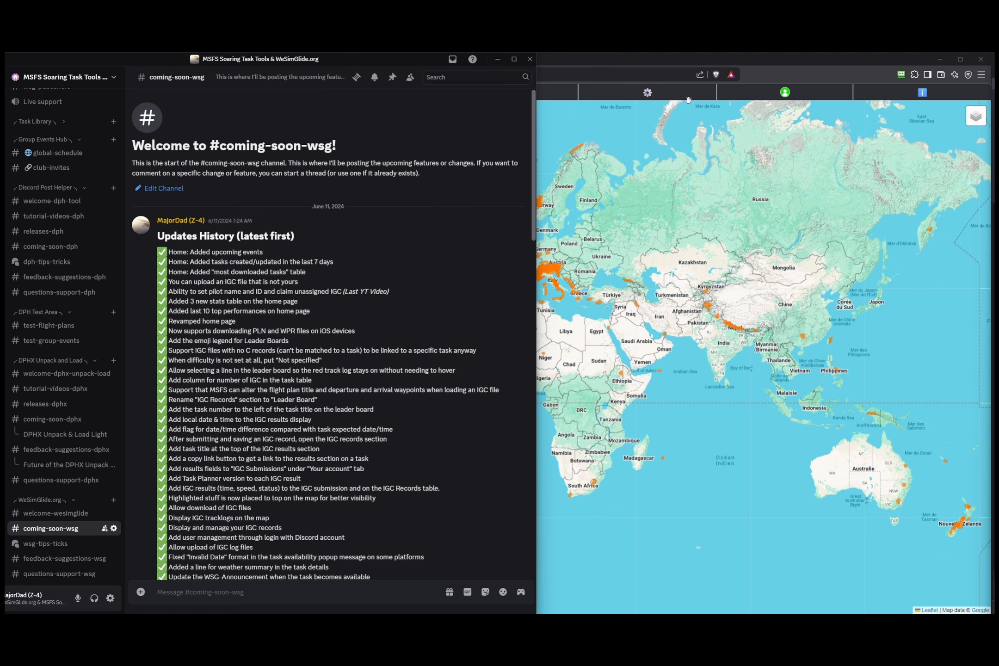
pyautogui.click(681, 62)
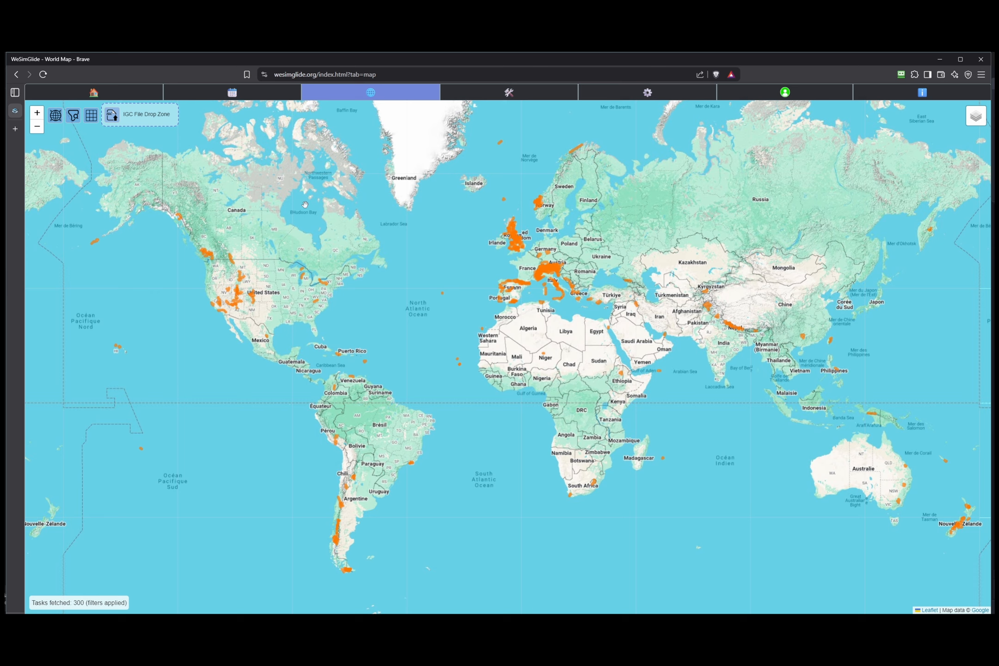
# Open the account's Profile section and compare its pilot name and competition ID with the pilot settings in NB21 Logger
pyautogui.click(746, 99)
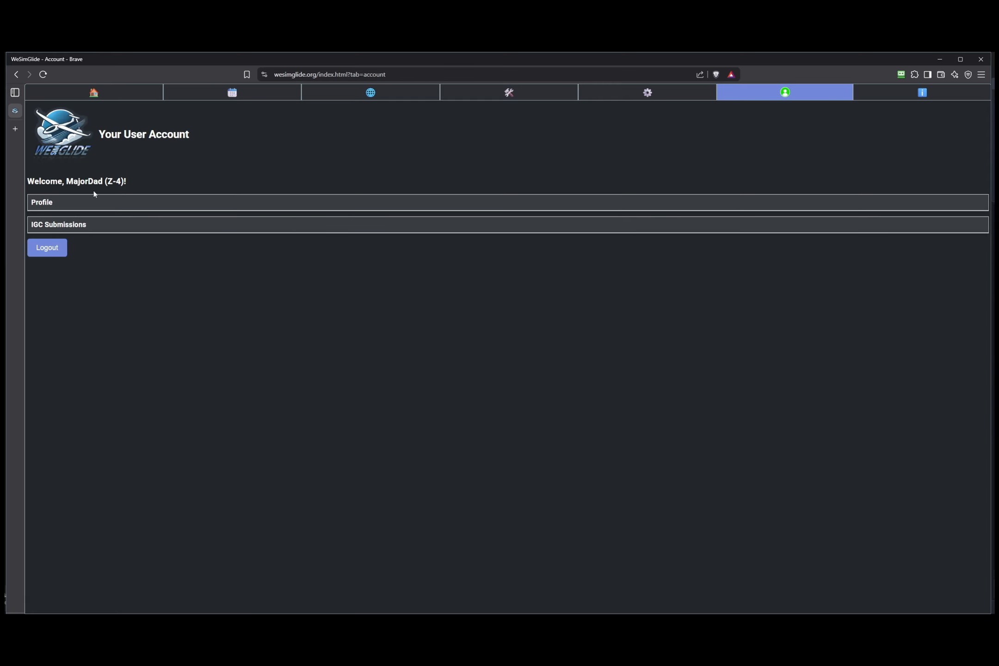
pyautogui.click(62, 206)
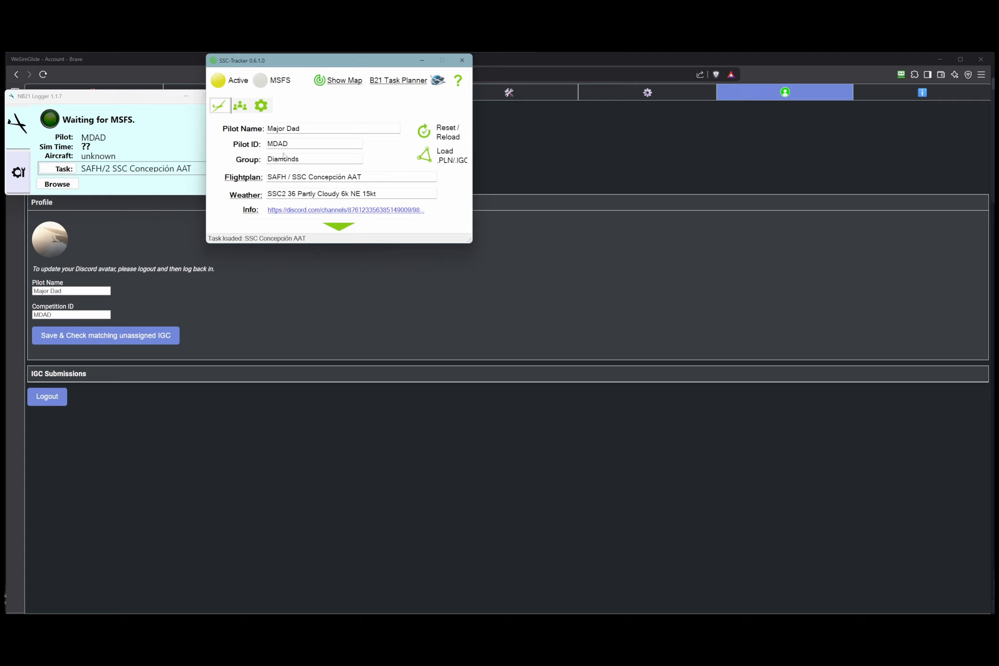
pyautogui.click(110, 100)
pyautogui.click(9, 185)
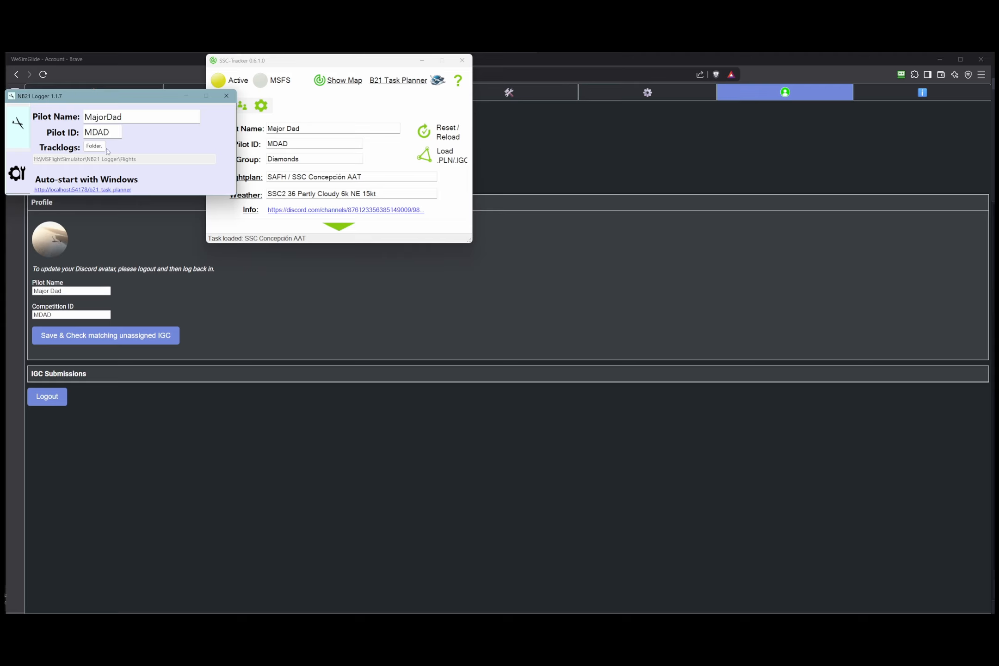
pyautogui.click(107, 118)
pyautogui.click(111, 131)
pyautogui.click(144, 119)
pyautogui.click(518, 126)
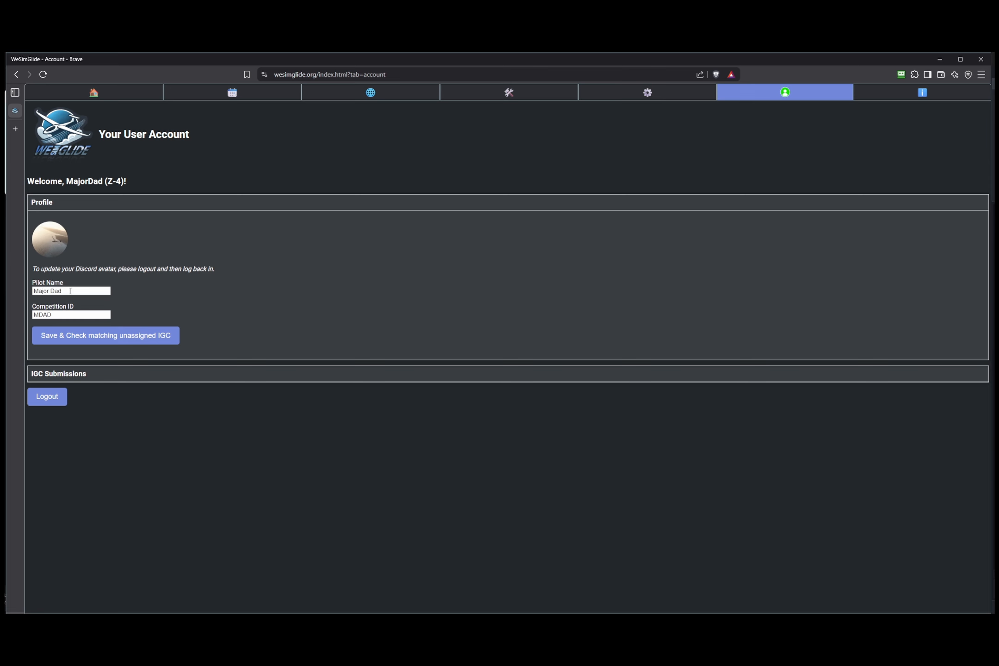
pyautogui.click(49, 290)
pyautogui.click(329, 99)
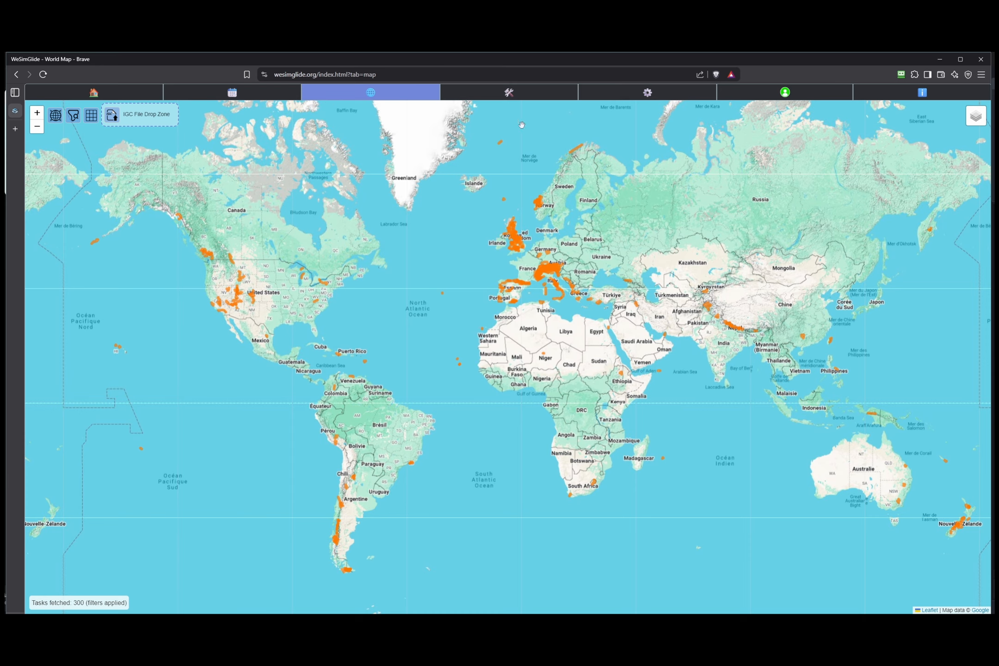
pyautogui.click(743, 98)
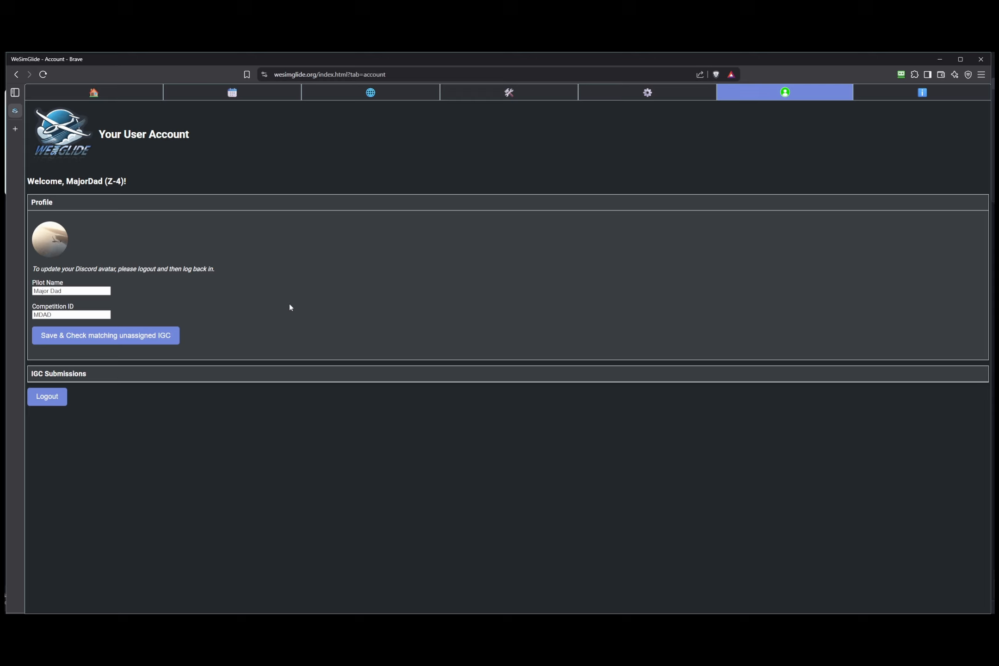
pyautogui.click(345, 92)
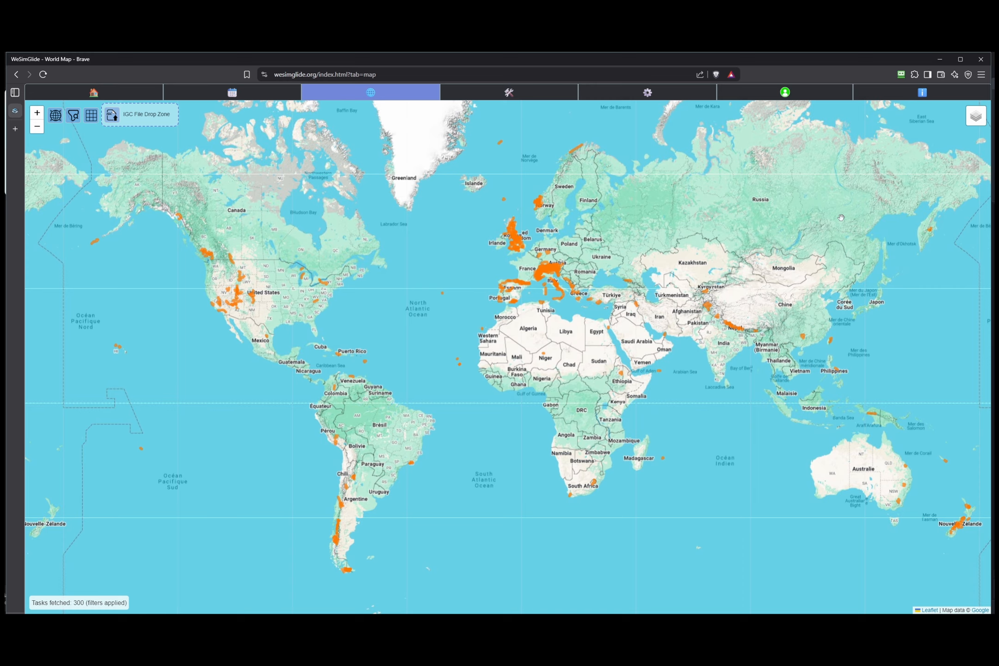
# View the account's IGC Submissions, collapse it and the Profile section, and return to the world map
pyautogui.click(759, 101)
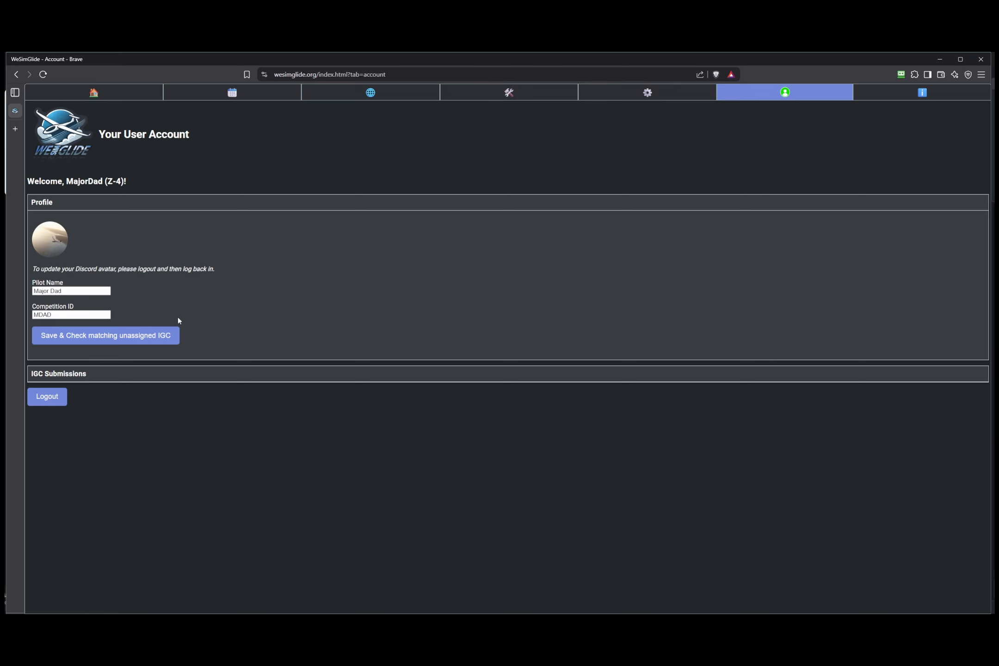
pyautogui.click(166, 382)
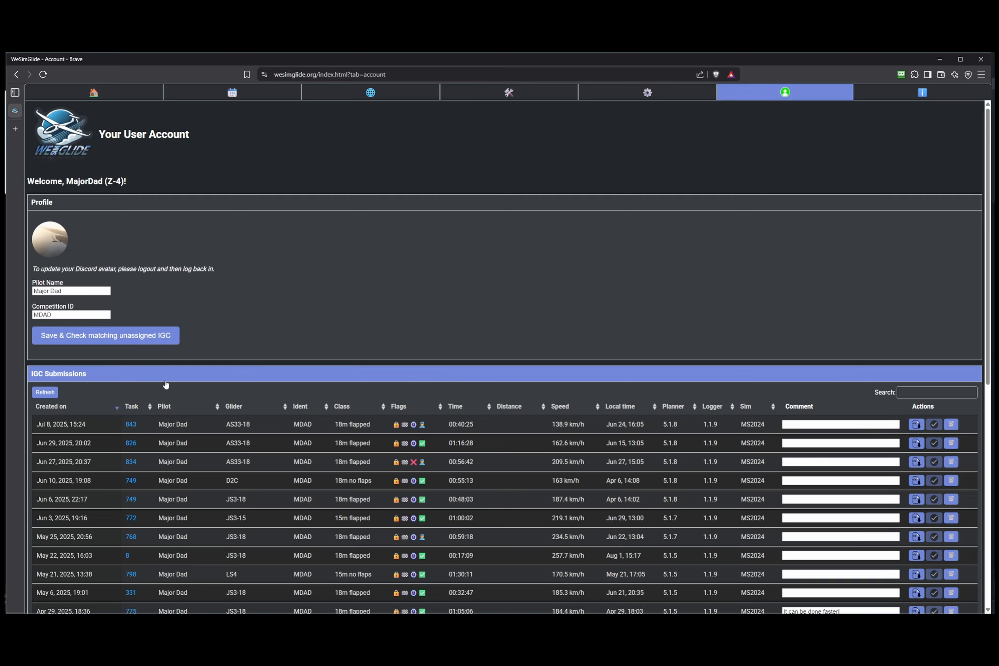
pyautogui.click(167, 385)
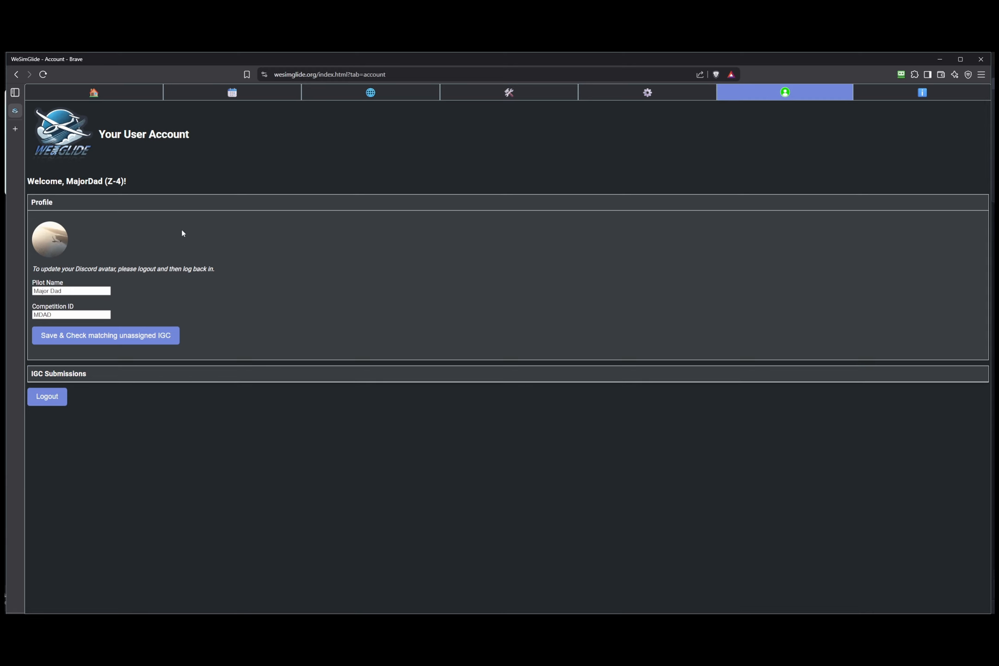
pyautogui.click(193, 207)
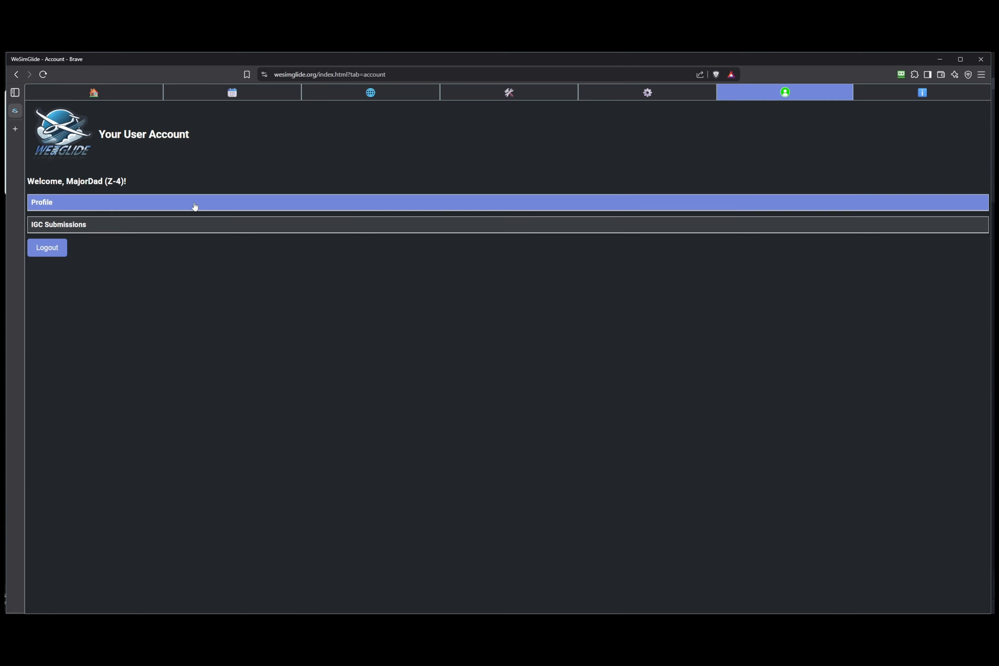
pyautogui.click(389, 95)
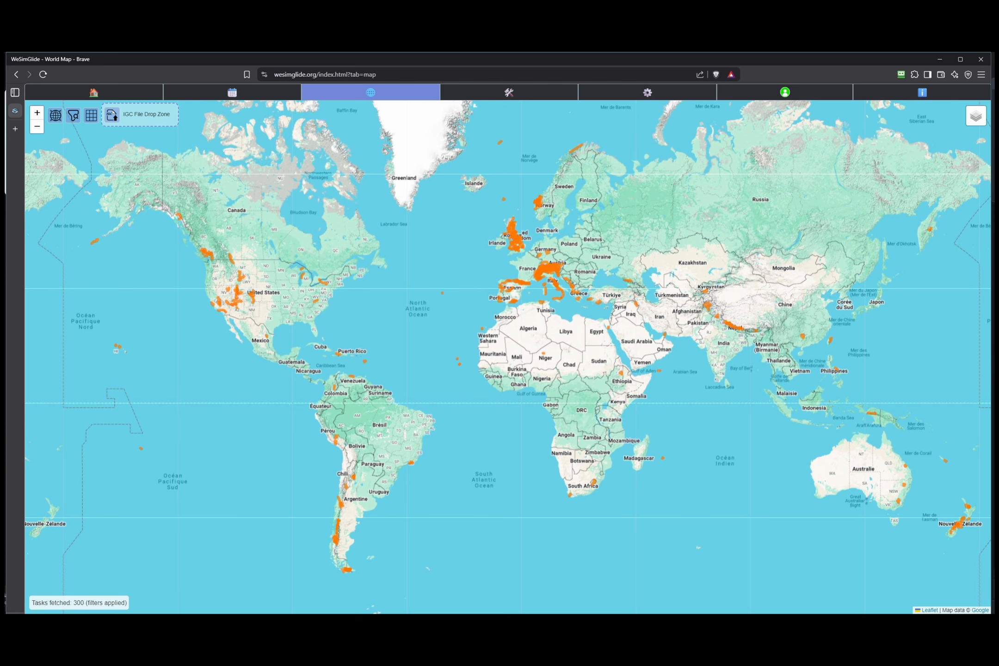
# Switch to Discord, review the three newest Home entries in the update history, and minimize Discord
pyautogui.hotkey('alt', 'Tab')
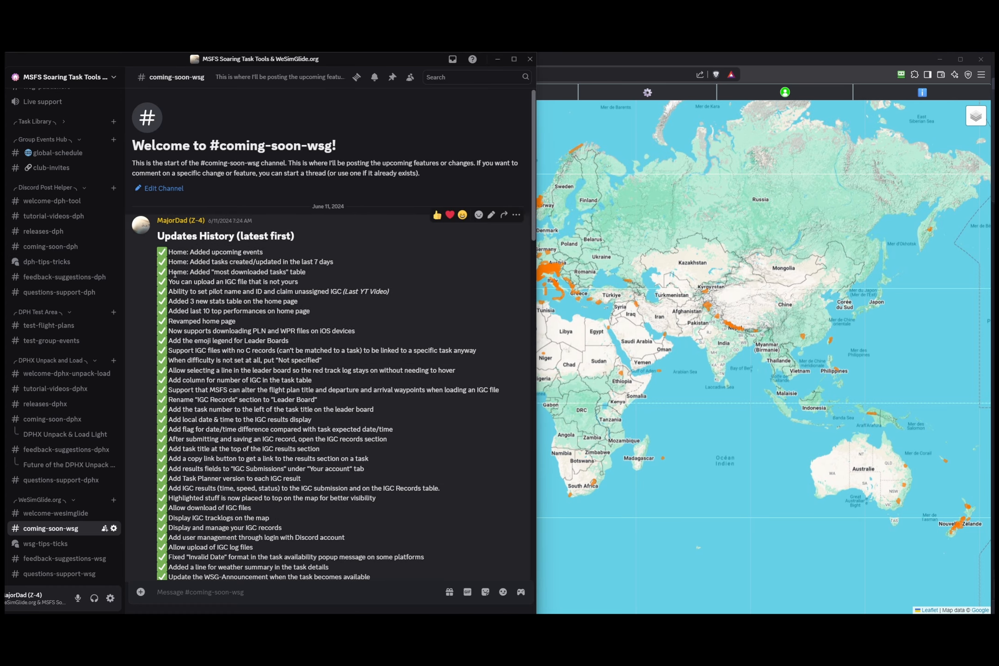
pyautogui.moveTo(313, 274); pyautogui.dragTo(168, 252)
pyautogui.click(169, 252)
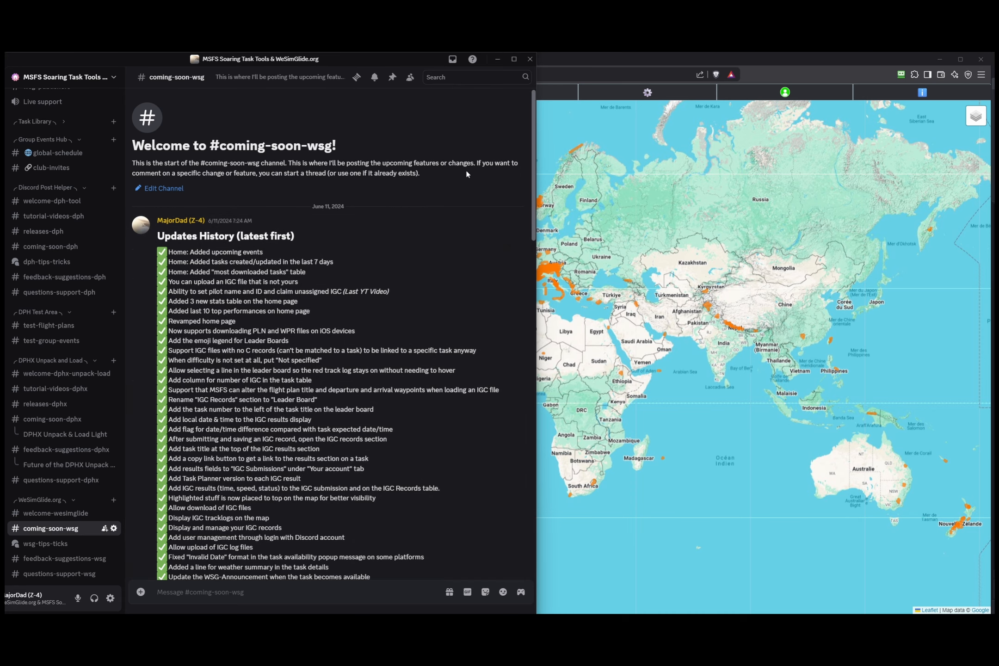
pyautogui.click(497, 59)
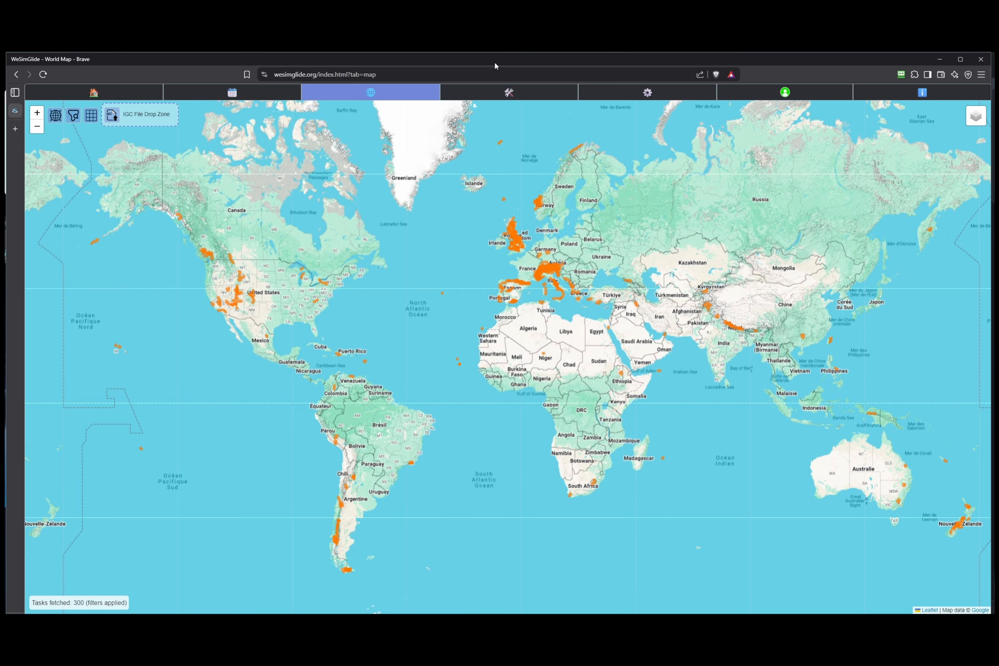
# Examine the home page's task, event, performance and seven-day statistics tables, and check the group soaring events list
pyautogui.click(95, 95)
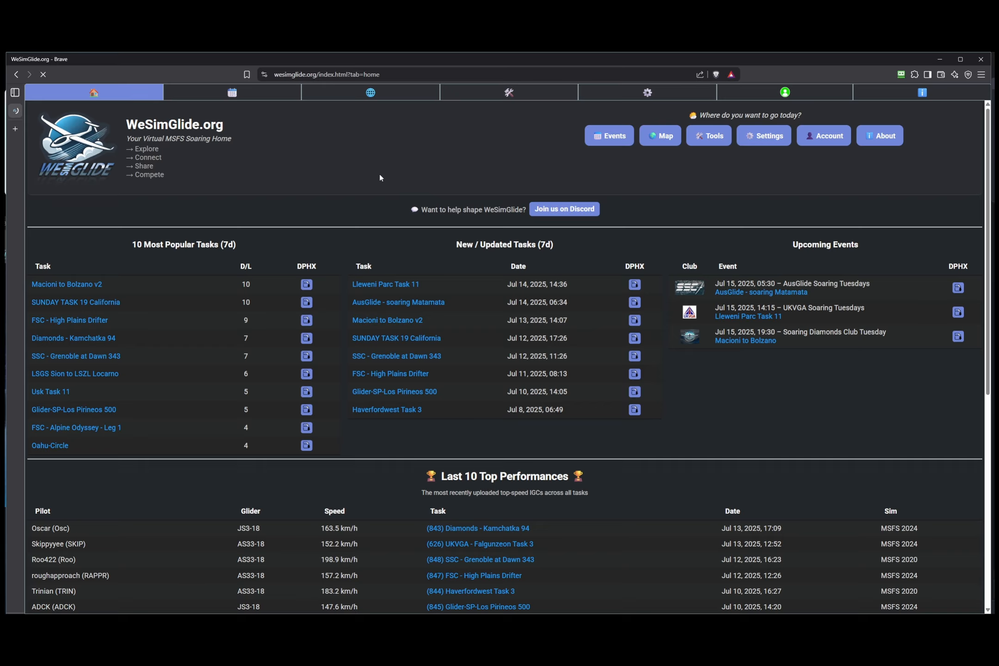
pyautogui.click(985, 108)
pyautogui.scroll(-3, 277, 322)
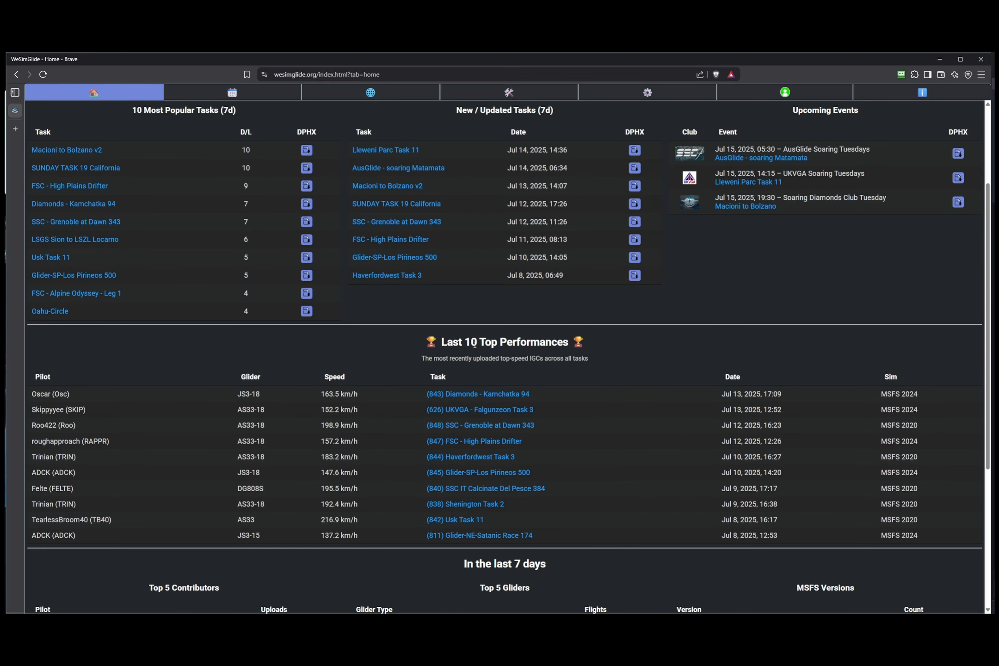
pyautogui.scroll(-4, 498, 357)
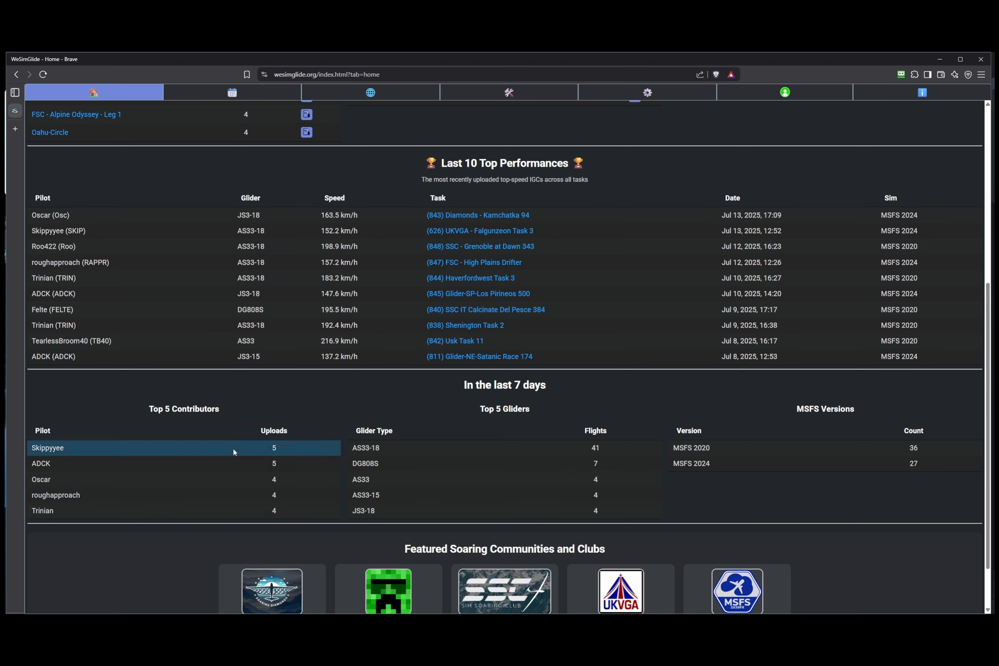
pyautogui.scroll(-2, 556, 463)
pyautogui.scroll(8, 545, 438)
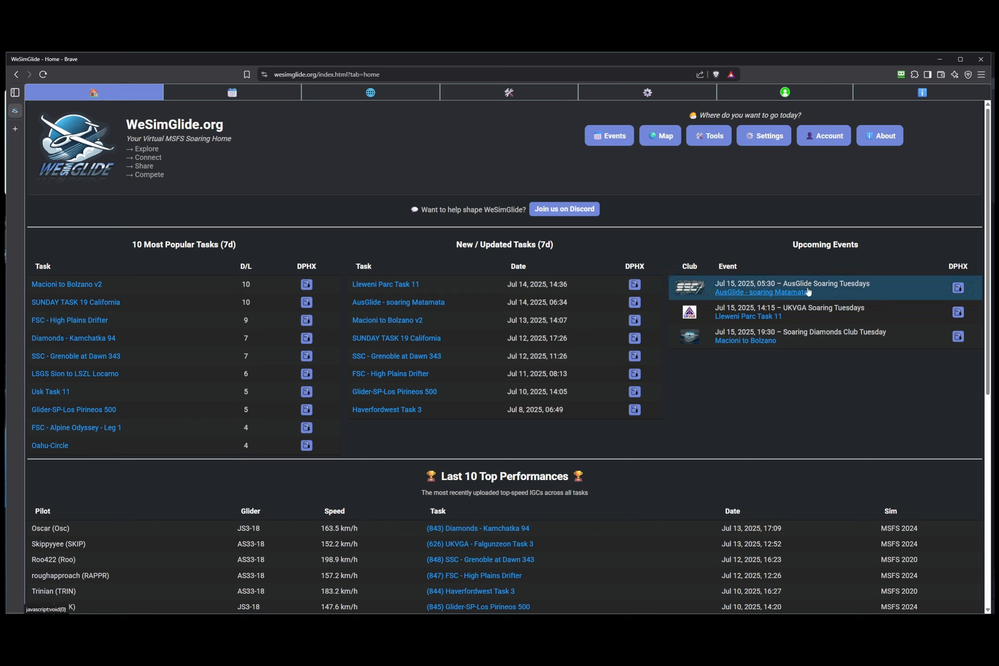
pyautogui.click(231, 95)
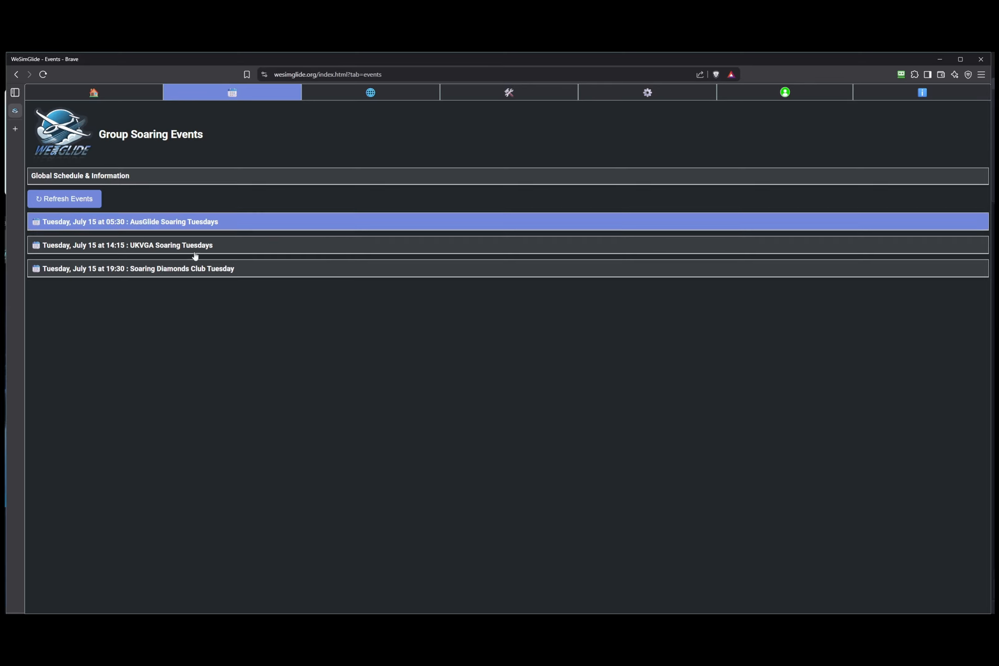
pyautogui.click(108, 96)
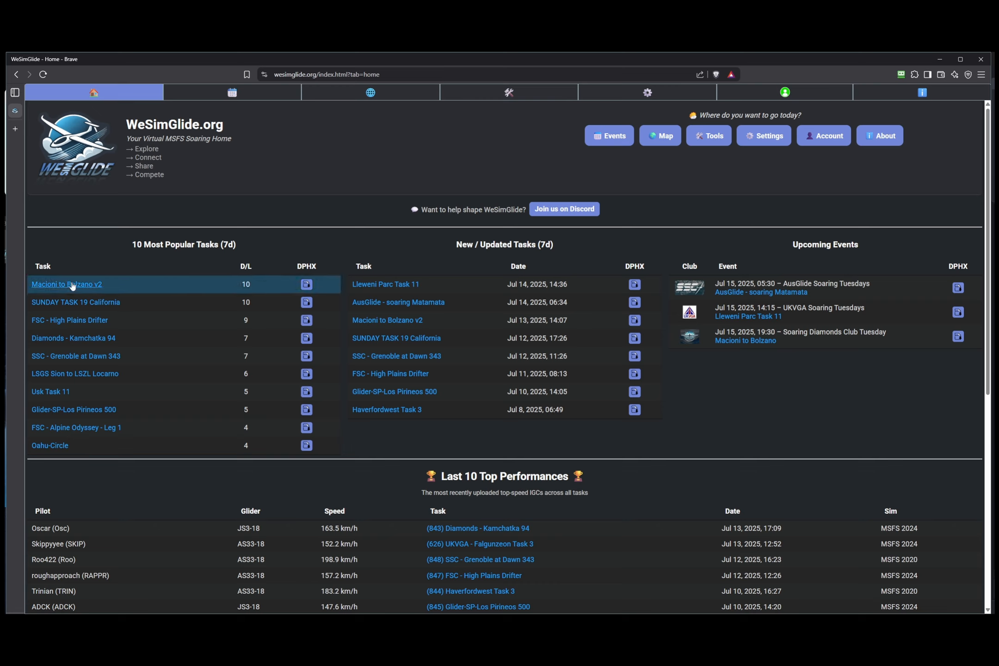
# Open Diamonds - Kamchatka 94 from the most popular tasks, widen its map area and collapse all its detail sections
pyautogui.click(84, 343)
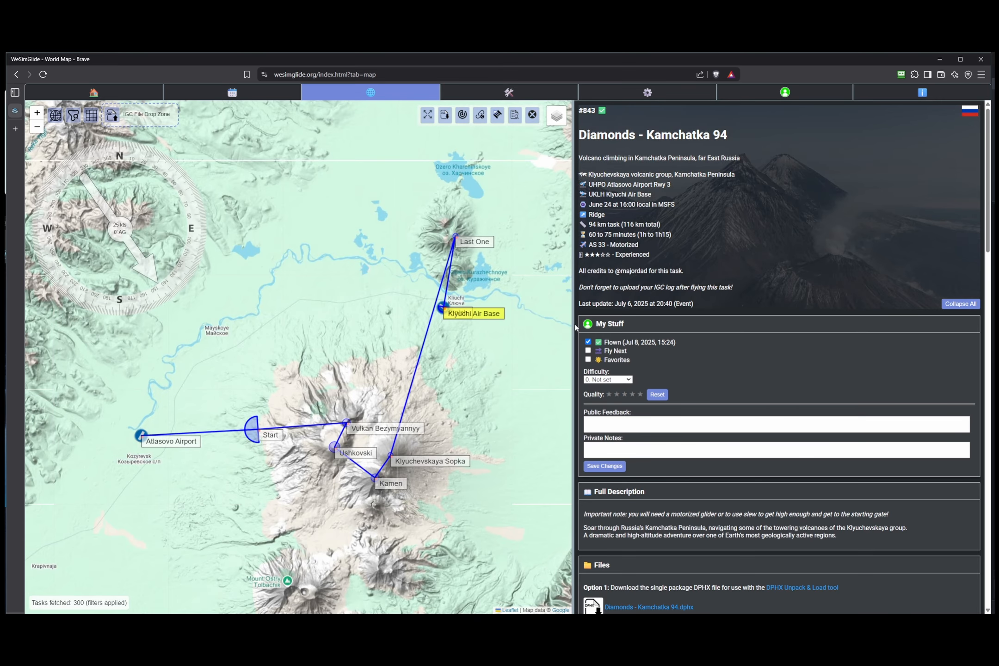
pyautogui.moveTo(571, 325); pyautogui.dragTo(631, 325)
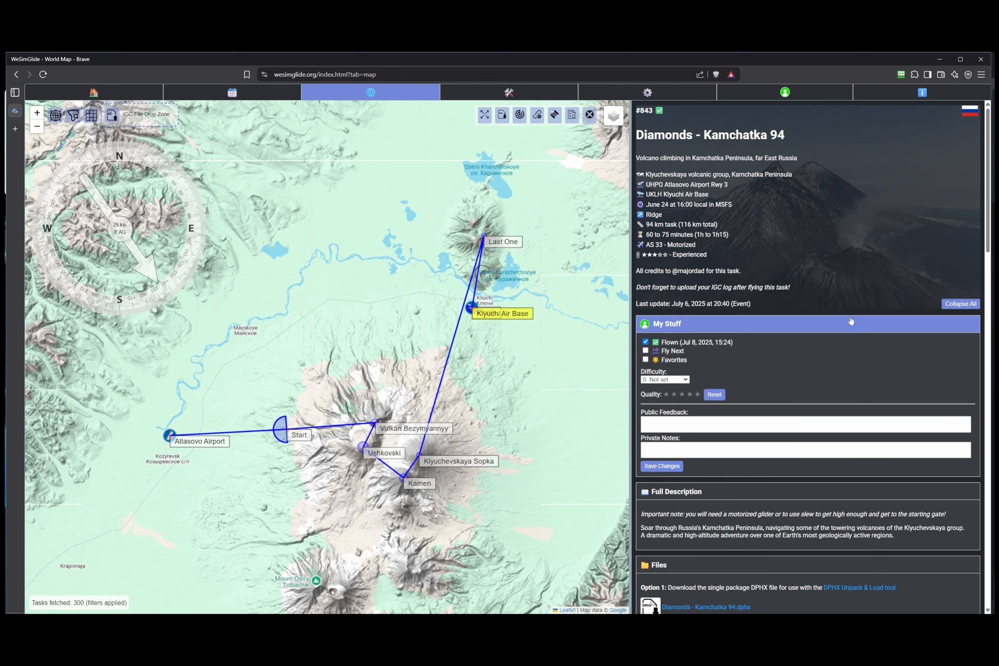
pyautogui.click(966, 306)
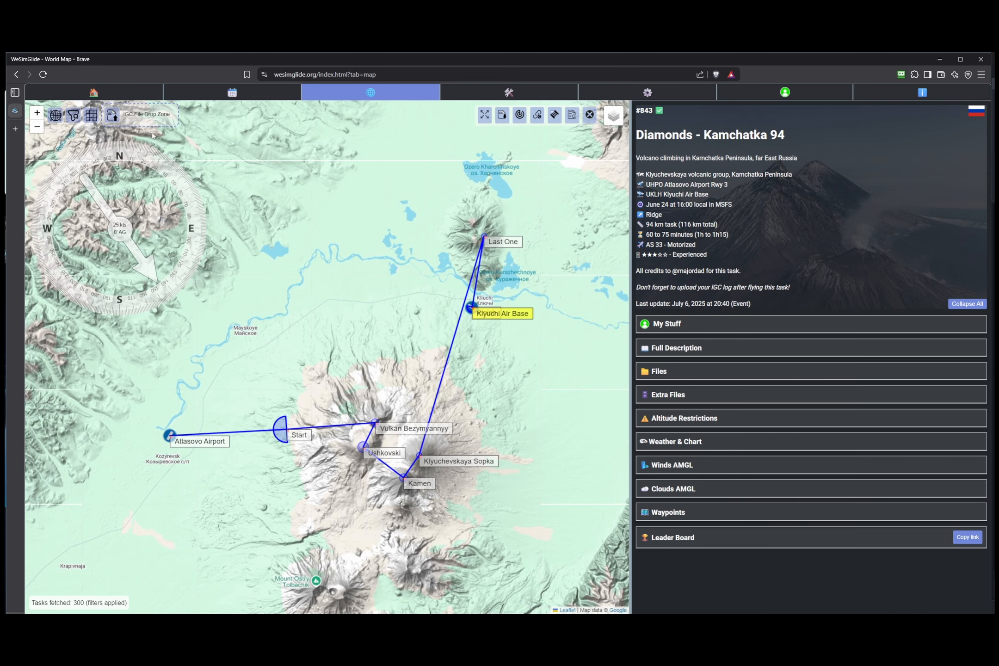
# View the SSC - Grenoble at Dawn 343 task from the home page's new and updated tasks, and return home
pyautogui.click(95, 93)
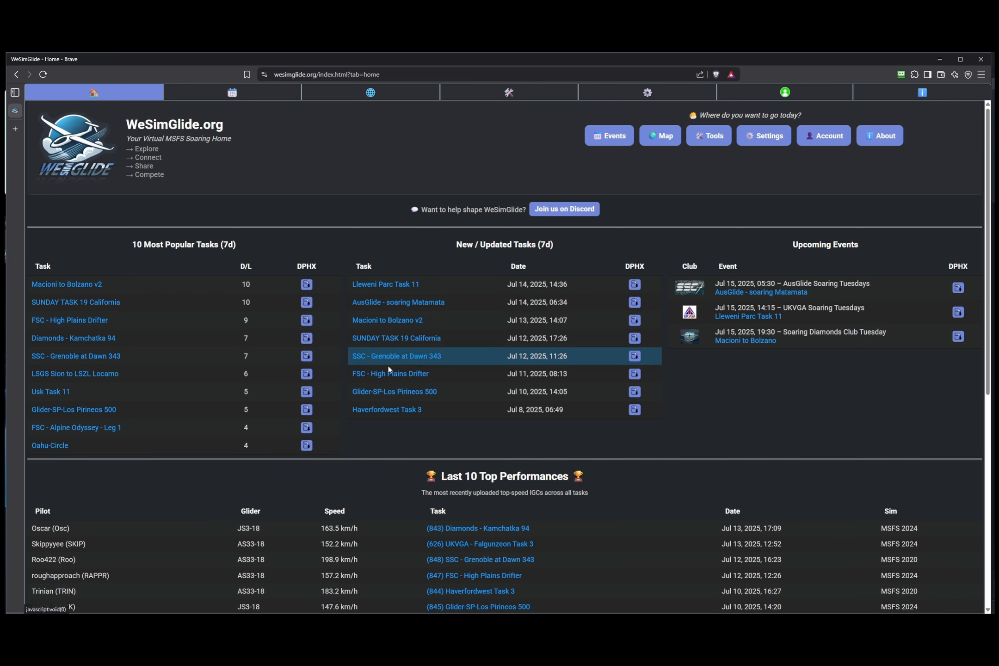
pyautogui.click(381, 355)
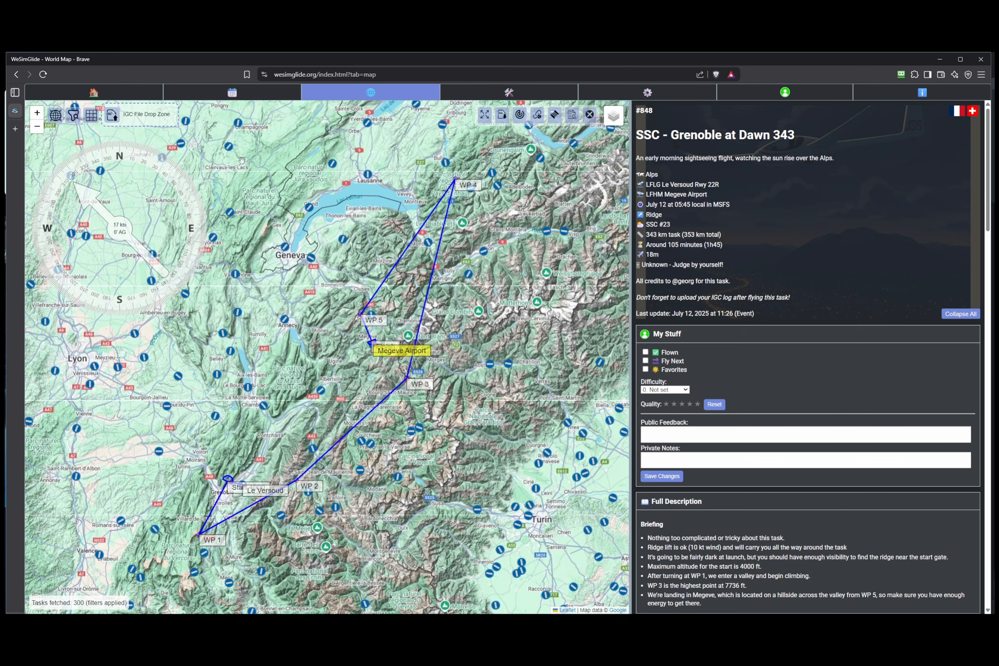
pyautogui.click(111, 96)
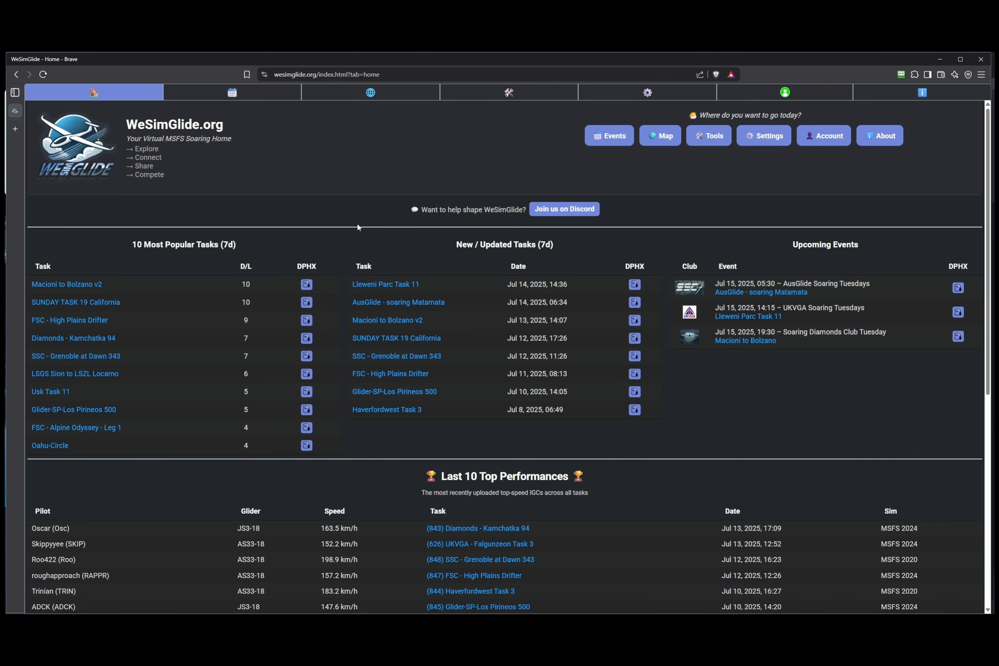
# View the UKVGA event for Lleweni Parc Task 11 from the upcoming events, collapse its details and return home
pyautogui.click(739, 316)
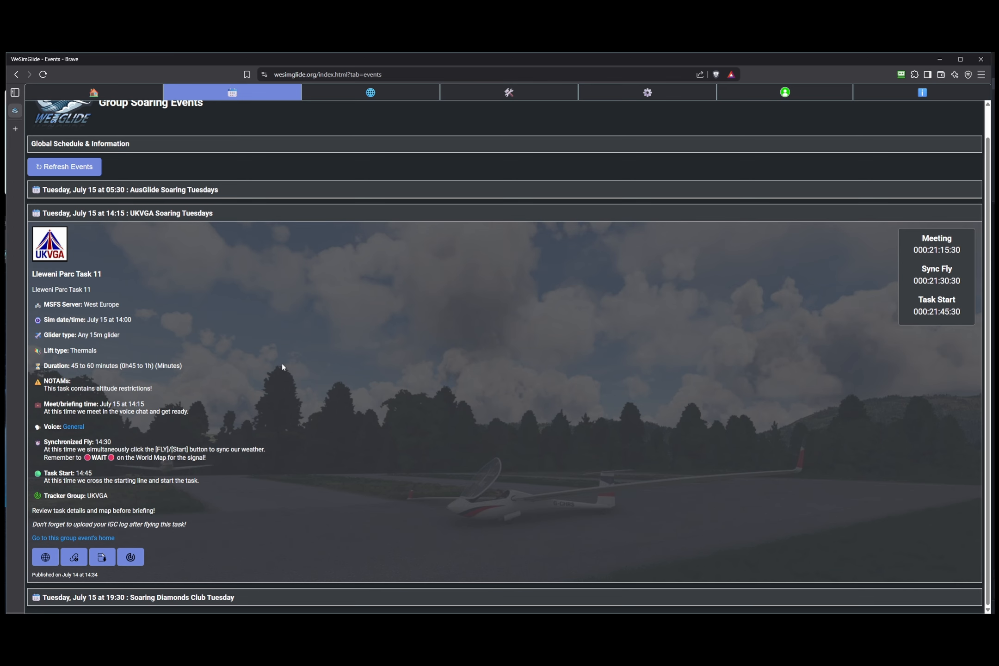
pyautogui.click(243, 215)
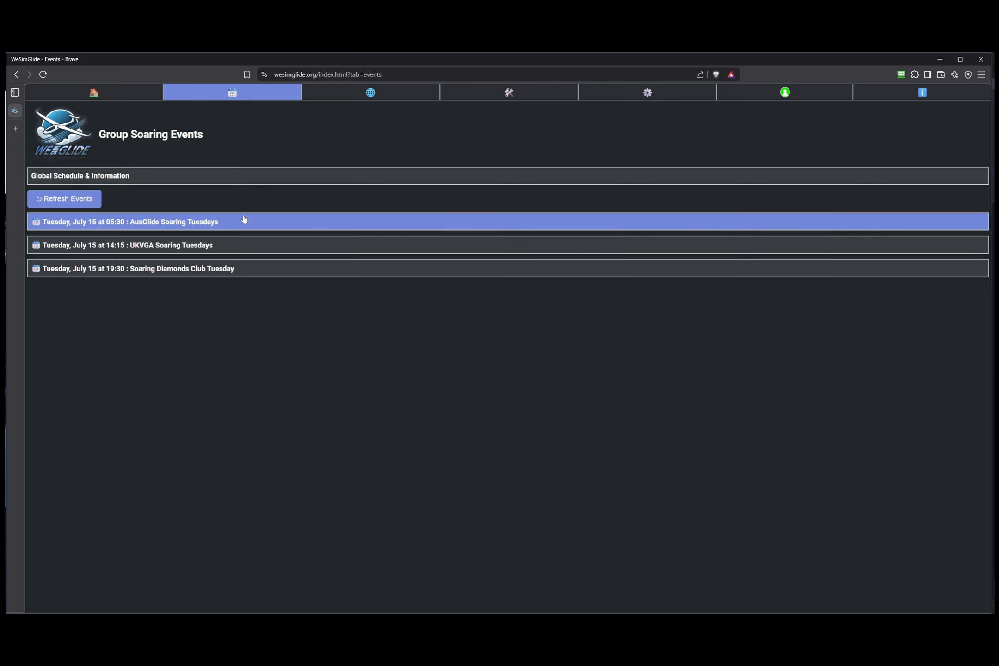
pyautogui.click(113, 95)
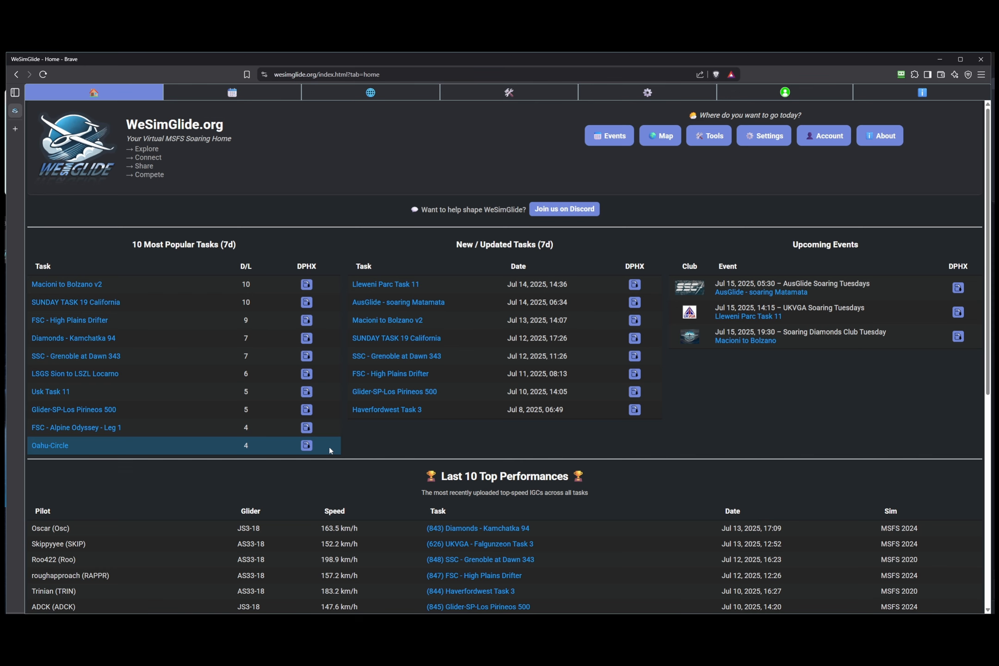
# Revisit the events list and world map, and expand the UKVGA Soaring Tuesdays event on the events page
pyautogui.click(279, 99)
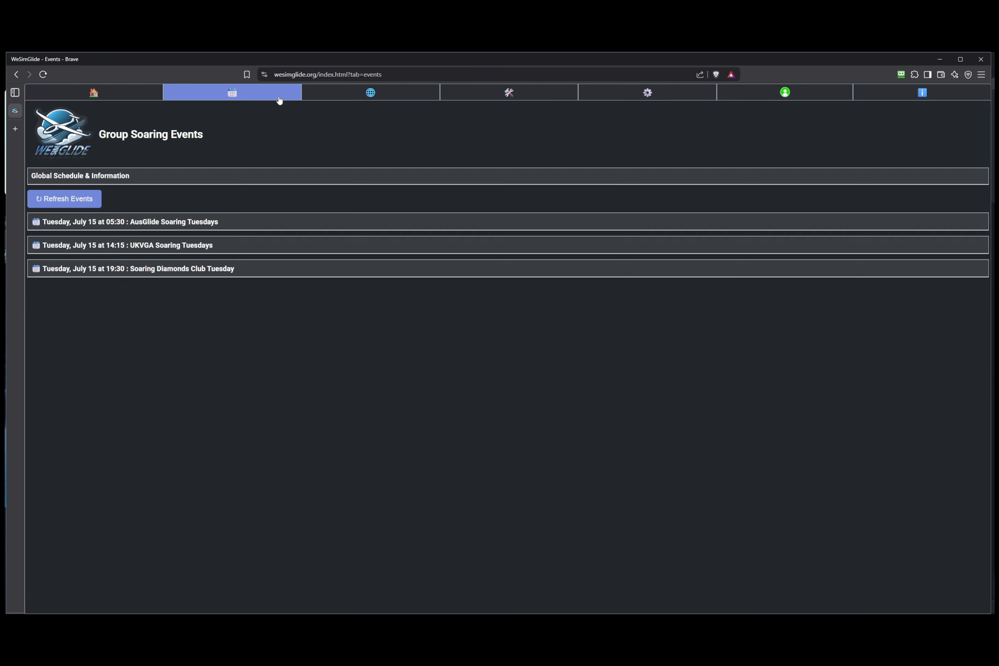
pyautogui.click(352, 99)
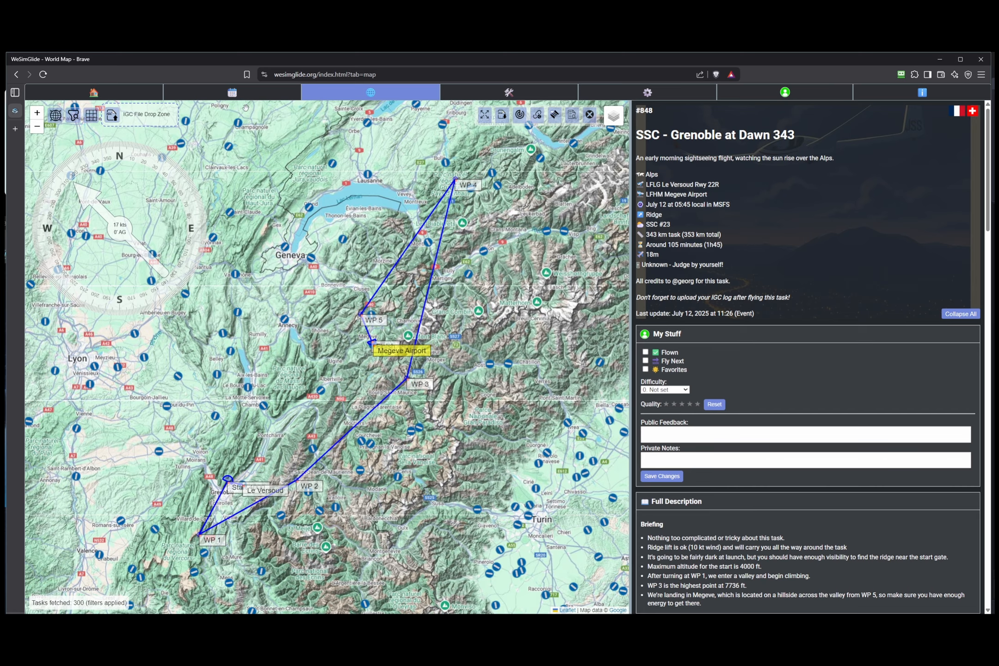
pyautogui.click(233, 92)
pyautogui.click(180, 245)
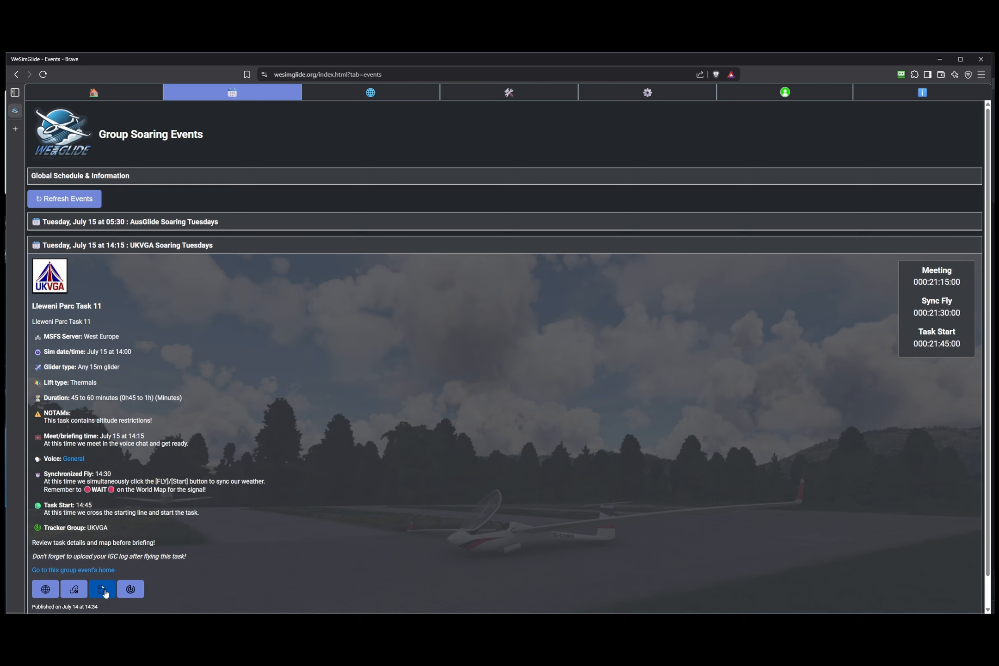
# Collapse the UKVGA Soaring Tuesdays event and return to the home page's task and event lists
pyautogui.click(198, 245)
pyautogui.click(116, 95)
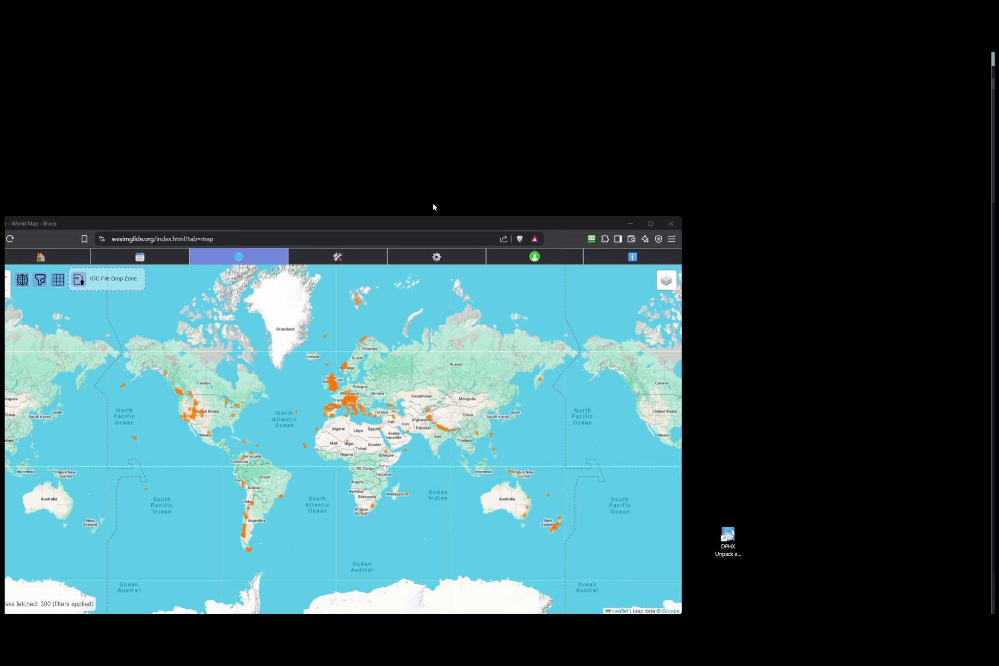
pyautogui.click(349, 229)
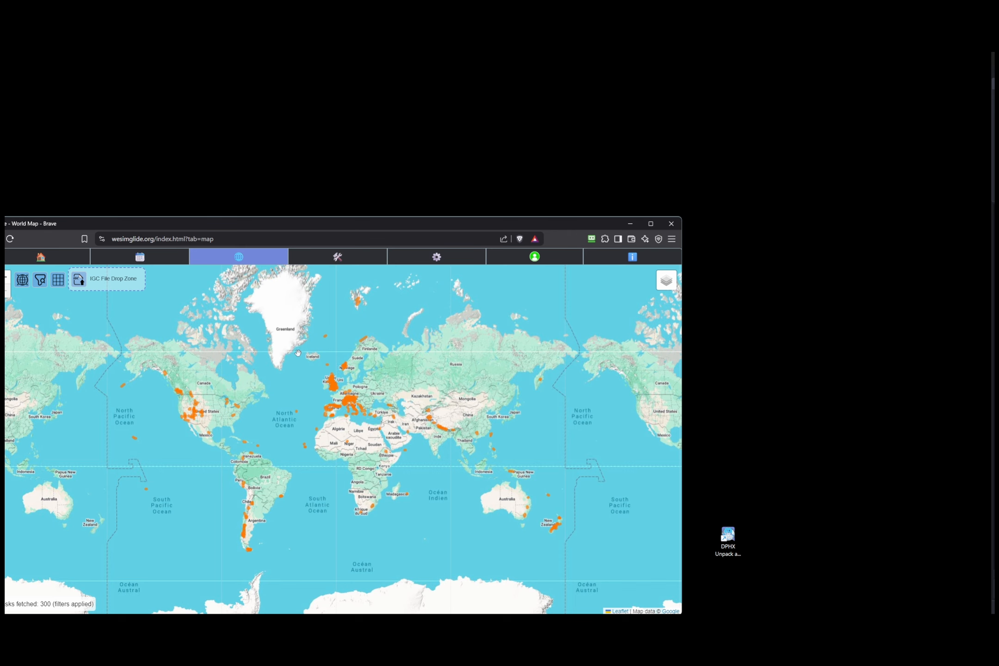
pyautogui.click(51, 262)
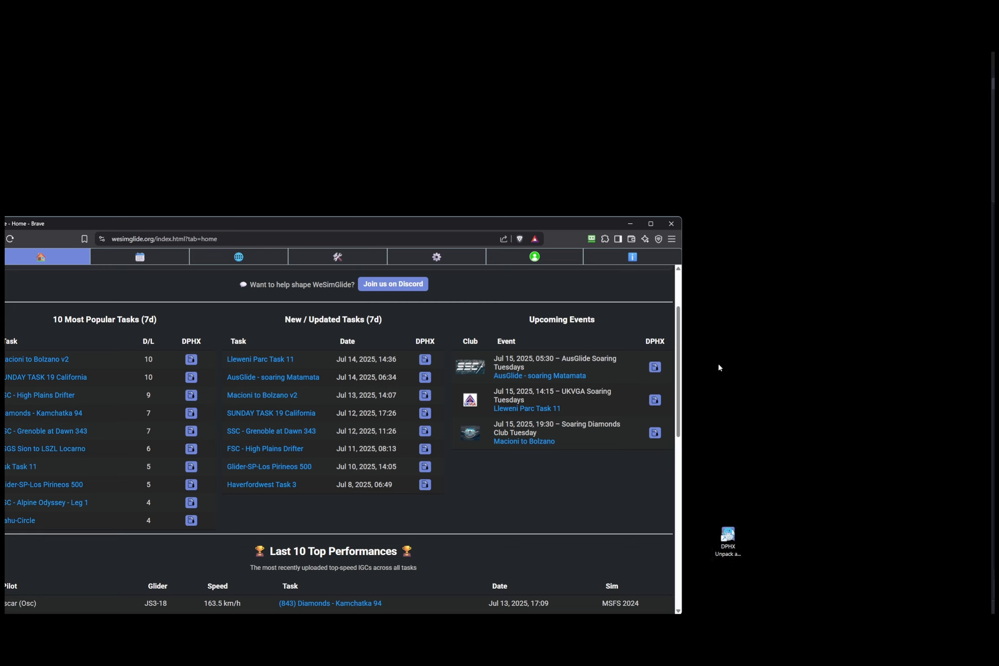
# Request the Lleweni Parc Task 11 DPHX file from the new and updated tasks, and cancel saving it
pyautogui.click(425, 361)
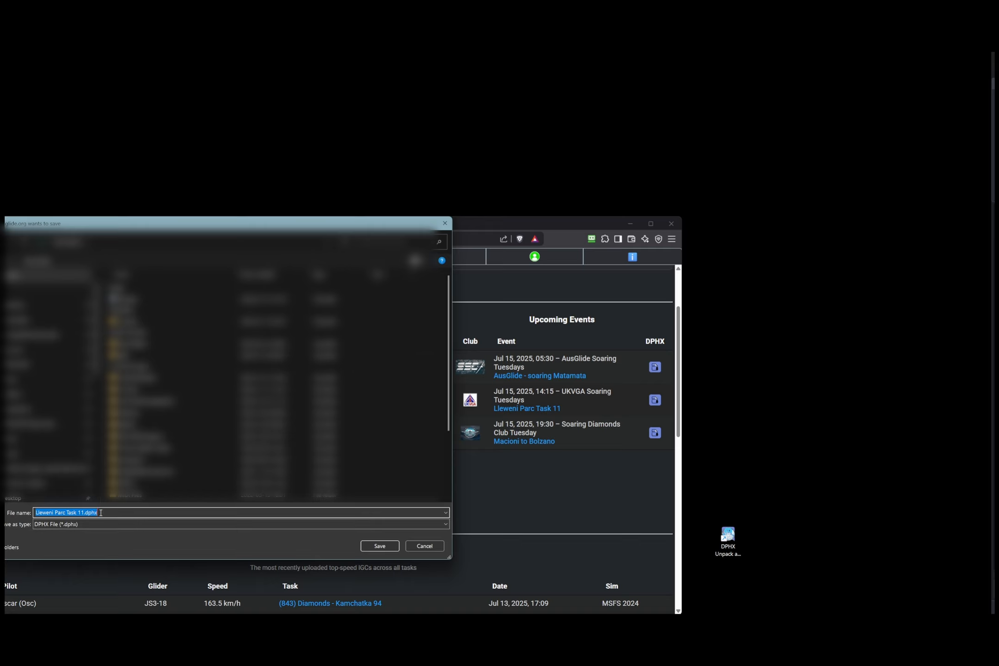
pyautogui.click(419, 546)
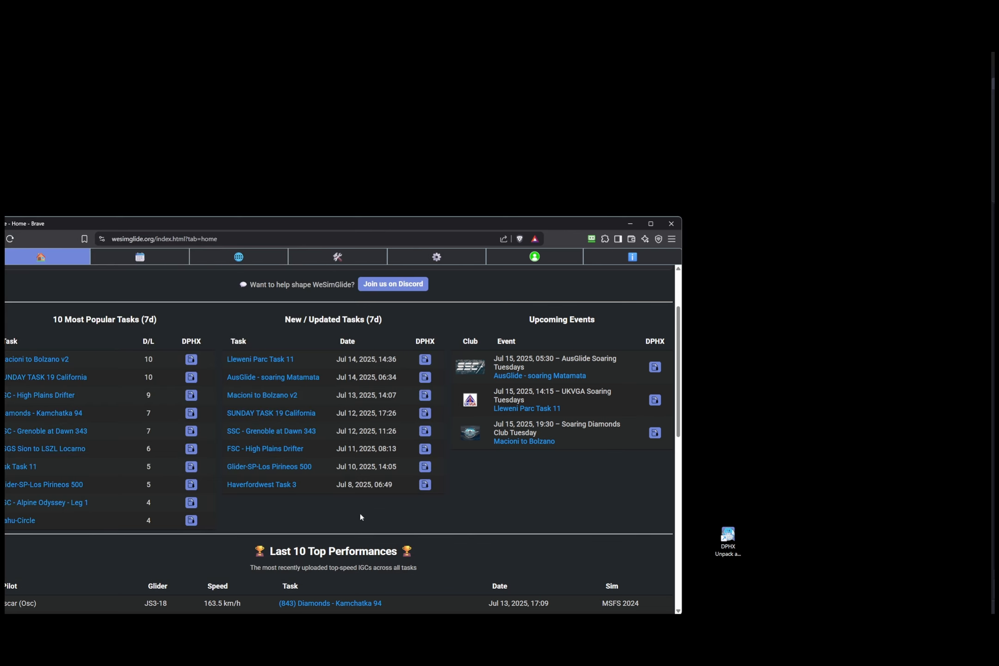
# Launch DPHX Unpack and Load, send it Lleweni Parc Task 11 from the upcoming UKVGA event, and dismiss the resulting dialogs
pyautogui.click(727, 536)
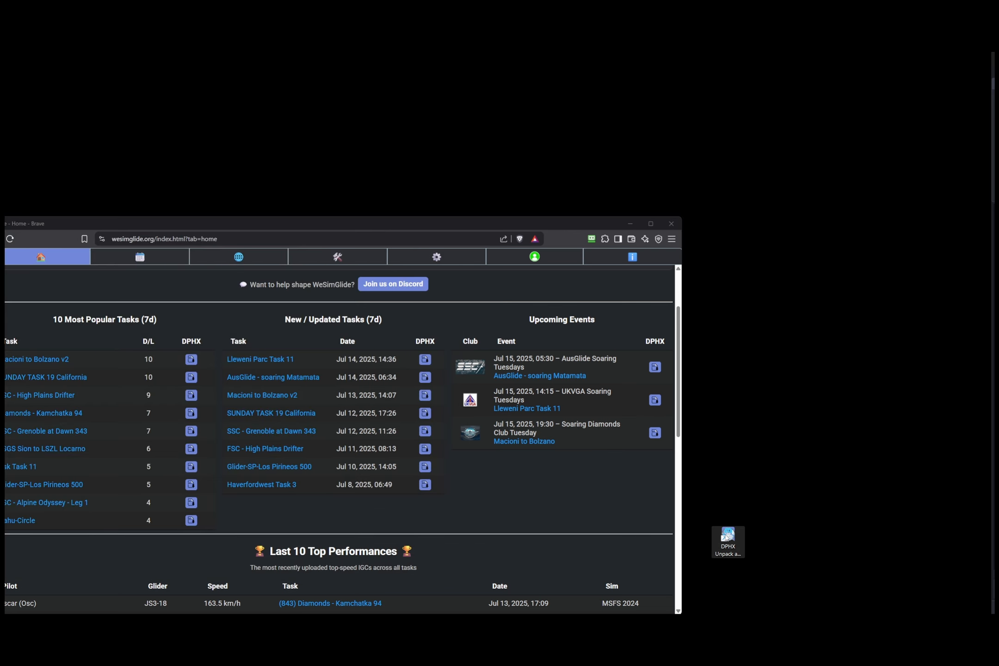
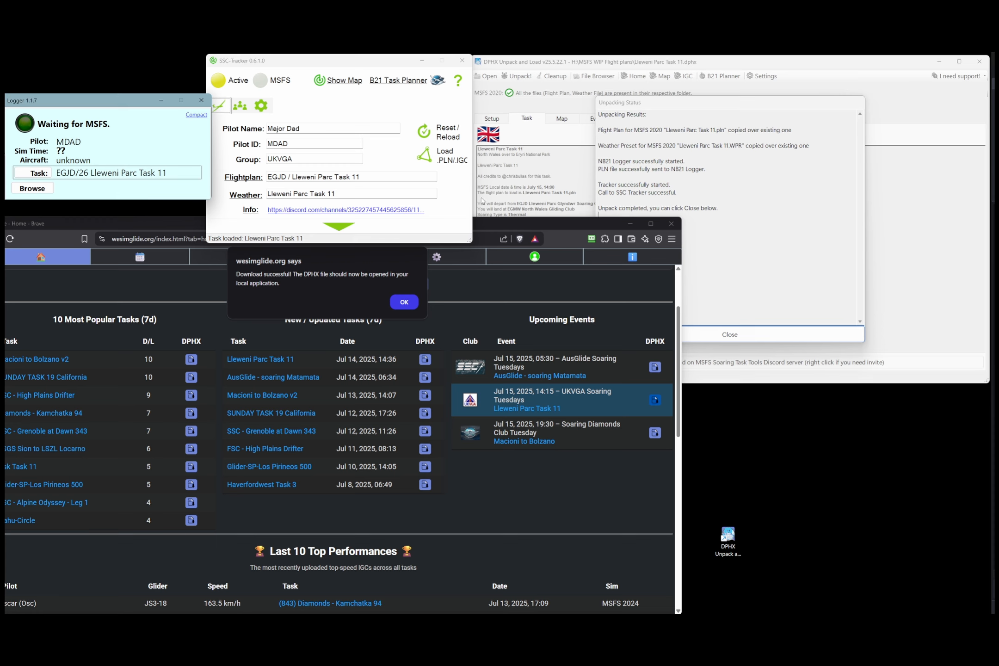
pyautogui.click(763, 208)
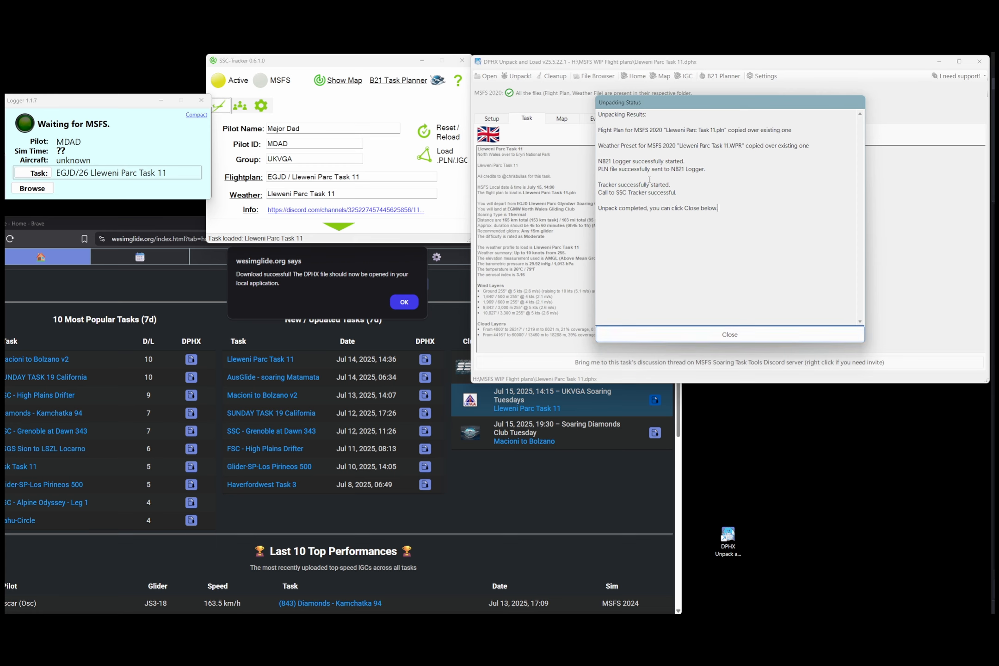
pyautogui.click(688, 335)
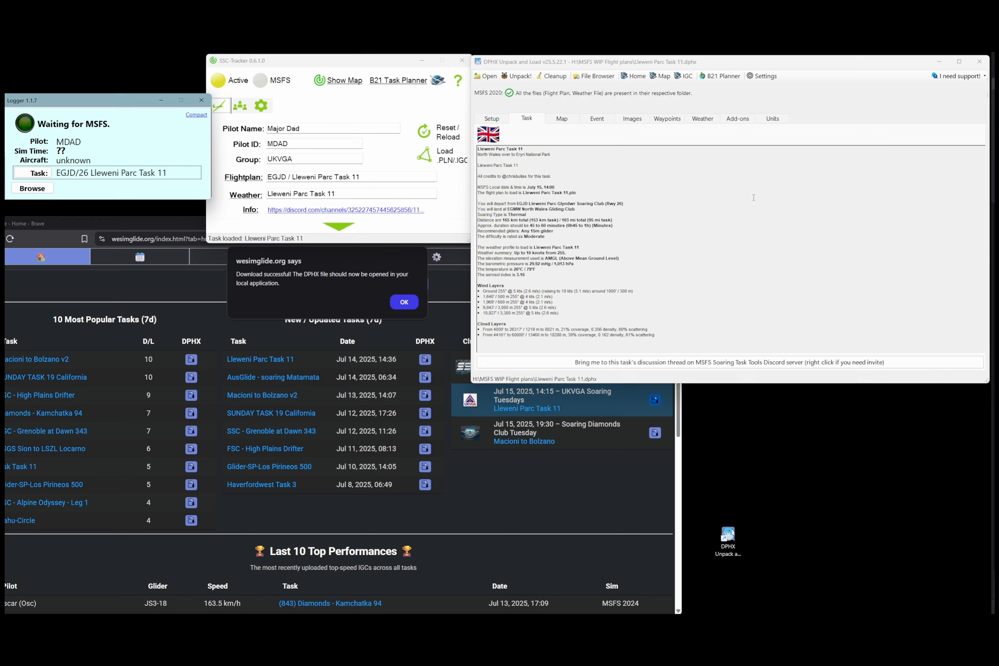
pyautogui.click(404, 302)
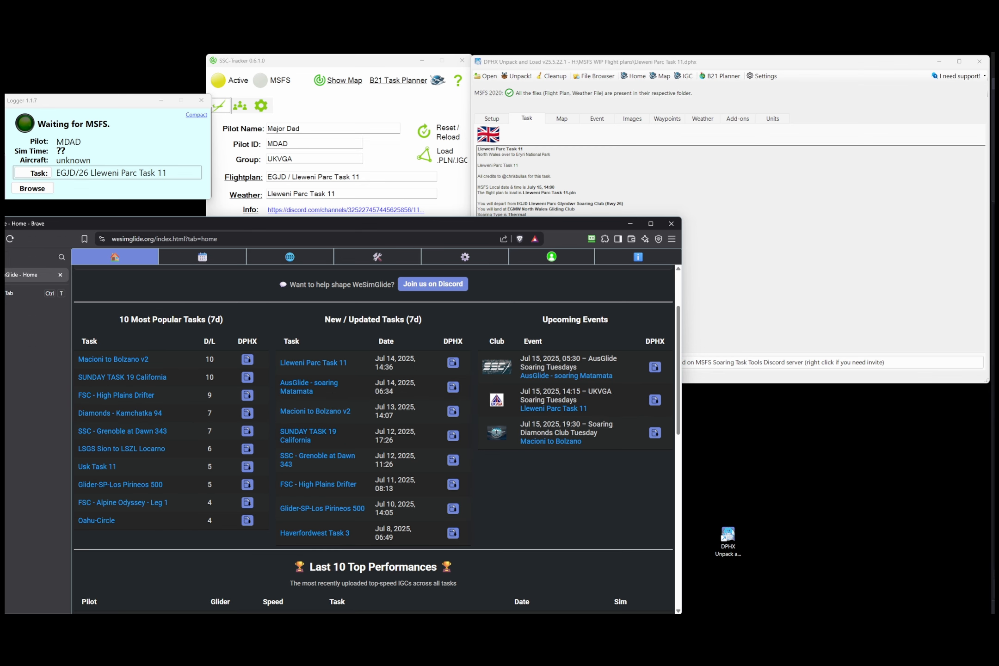
# Minimize the browser and inspect the loaded Lleweni Parc Task 11 in SSC-Tracker, the Logger and DPHX Unpack and Load
pyautogui.click(20, 294)
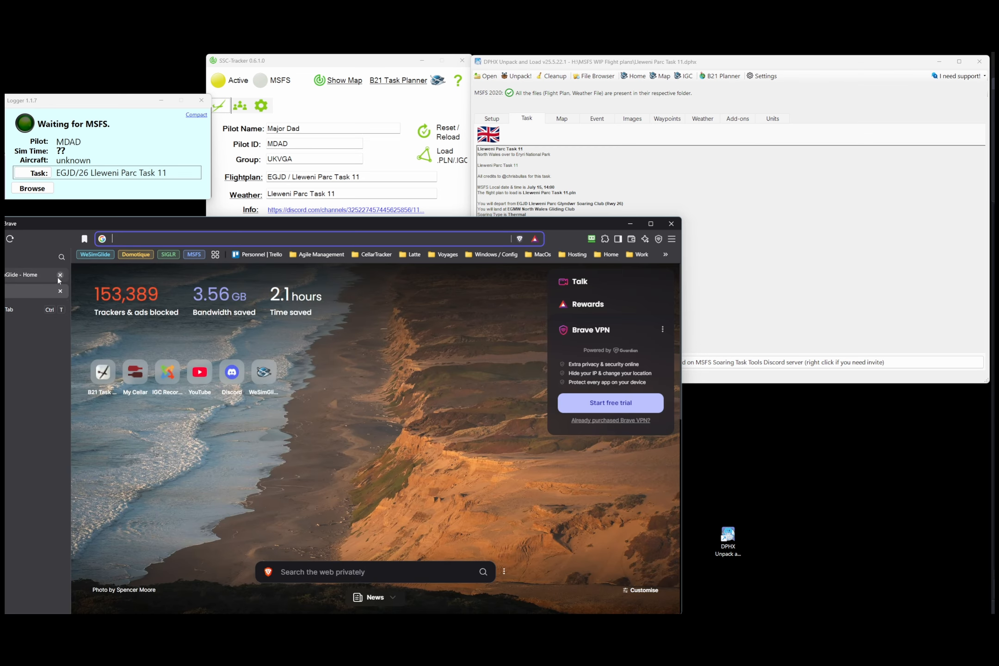
pyautogui.click(630, 224)
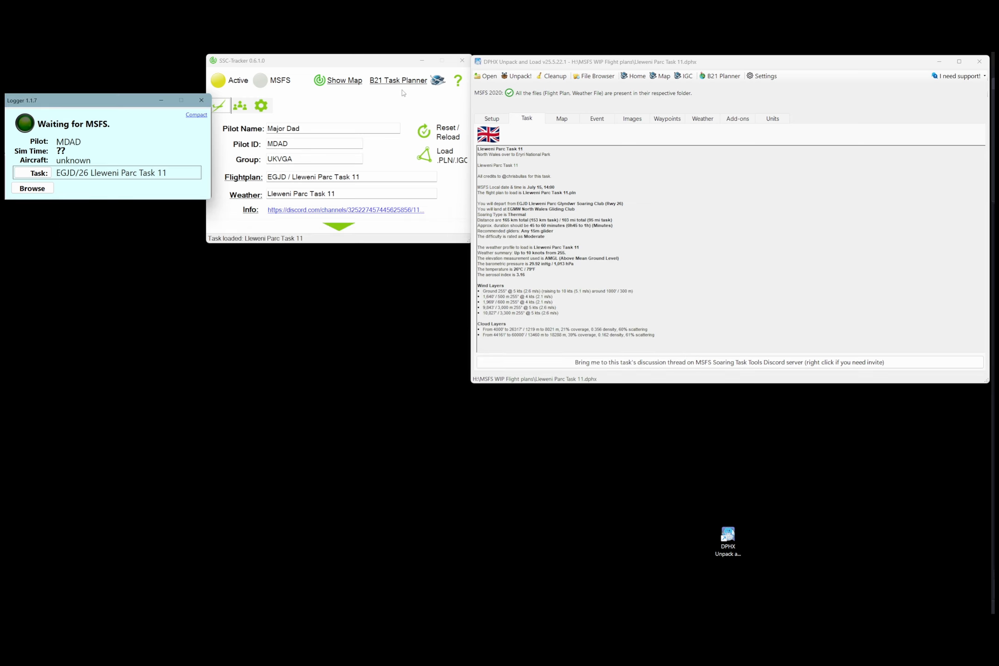
pyautogui.click(388, 65)
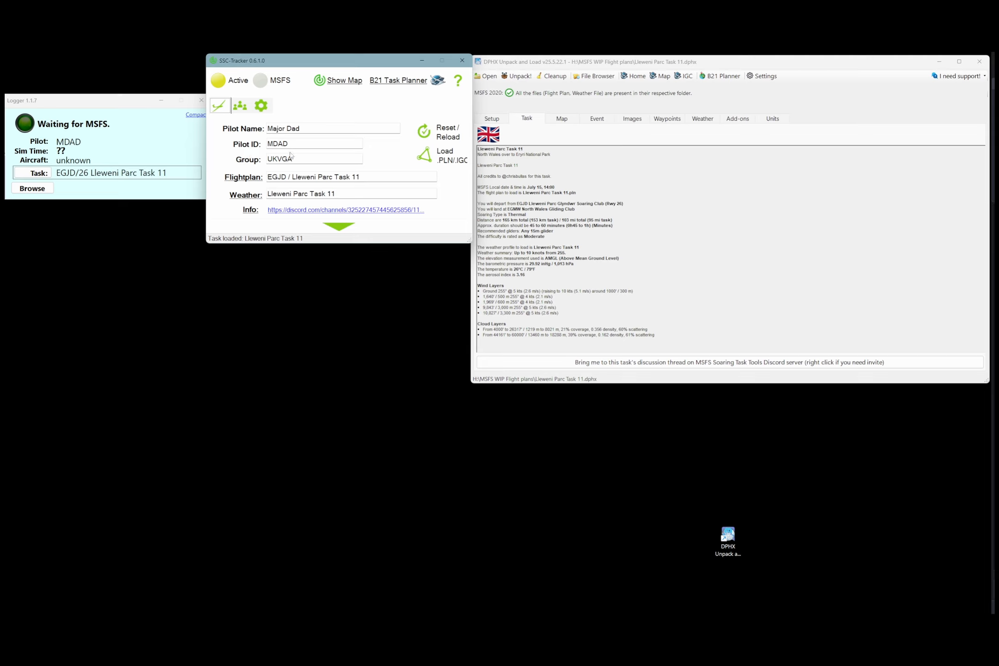
pyautogui.click(99, 108)
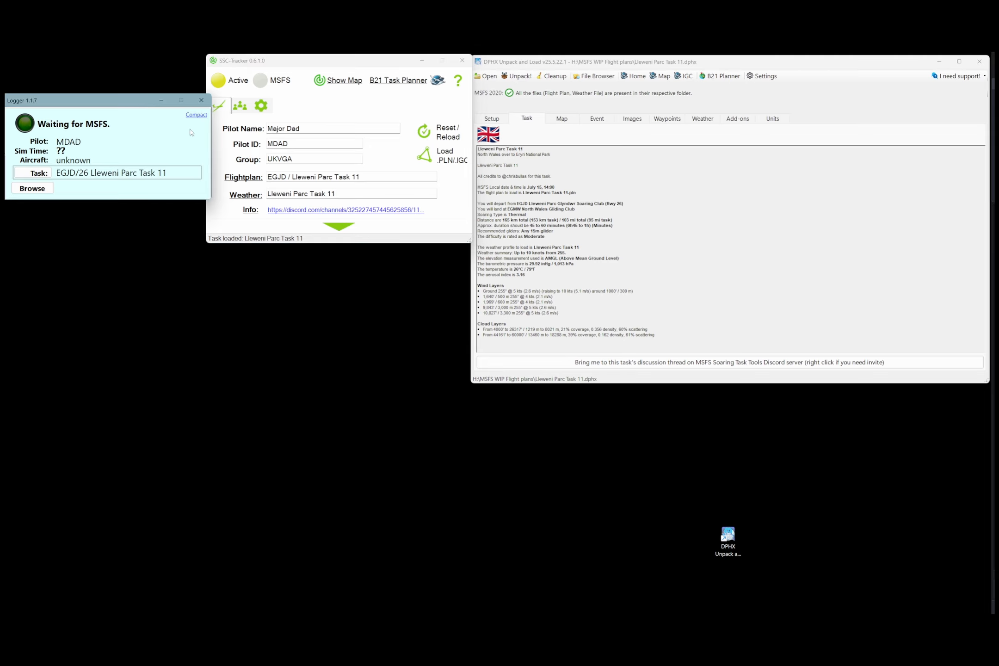
pyautogui.click(742, 207)
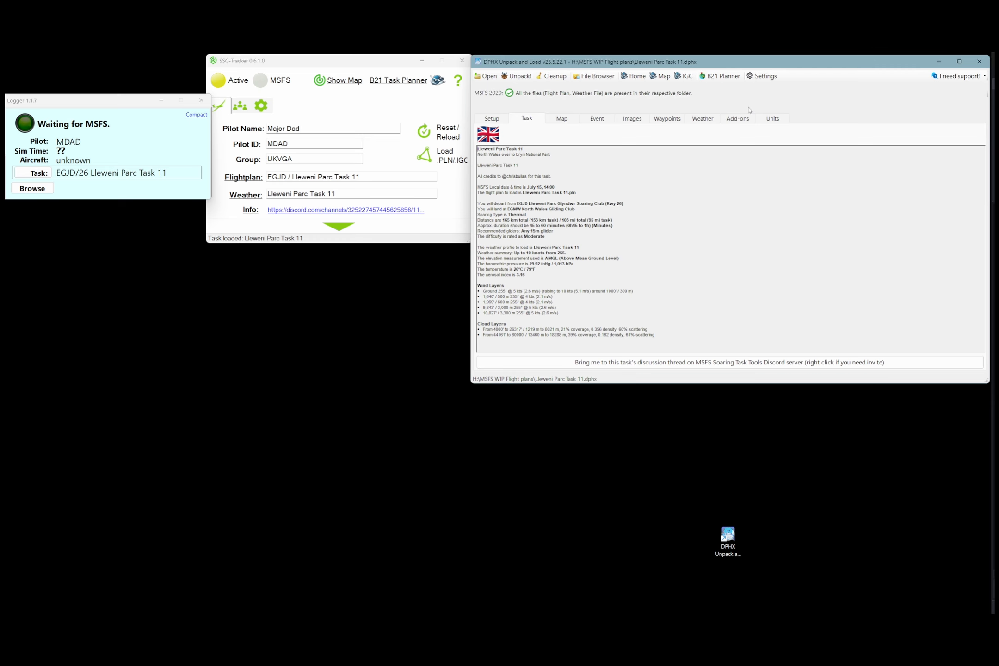
# Set the WeSimGlide integration in DPHX Unpack and Load's settings to Auto open Home tab
pyautogui.click(762, 77)
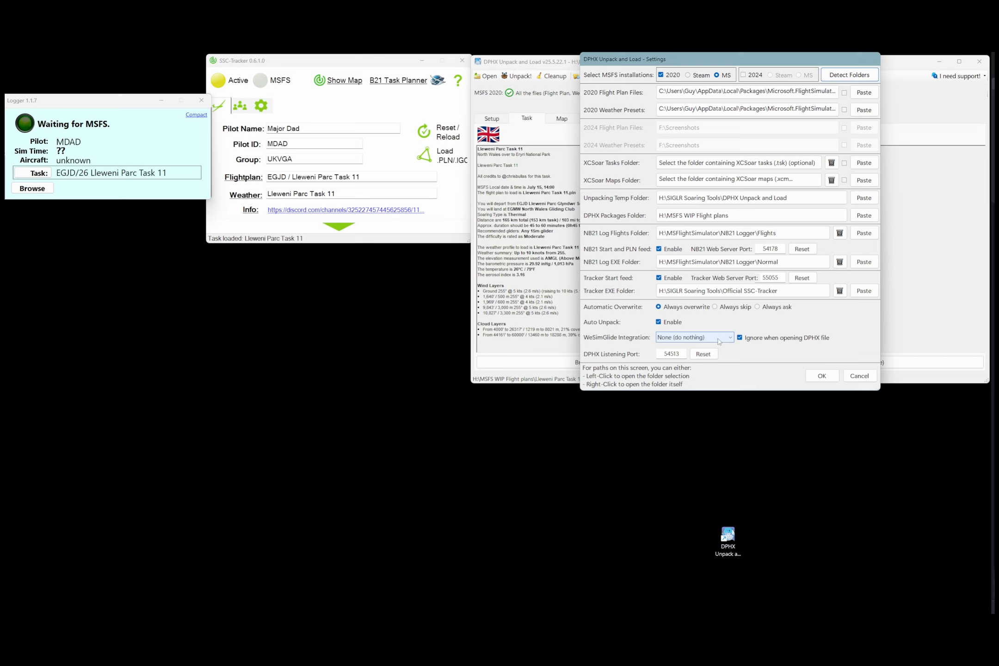
pyautogui.click(676, 340)
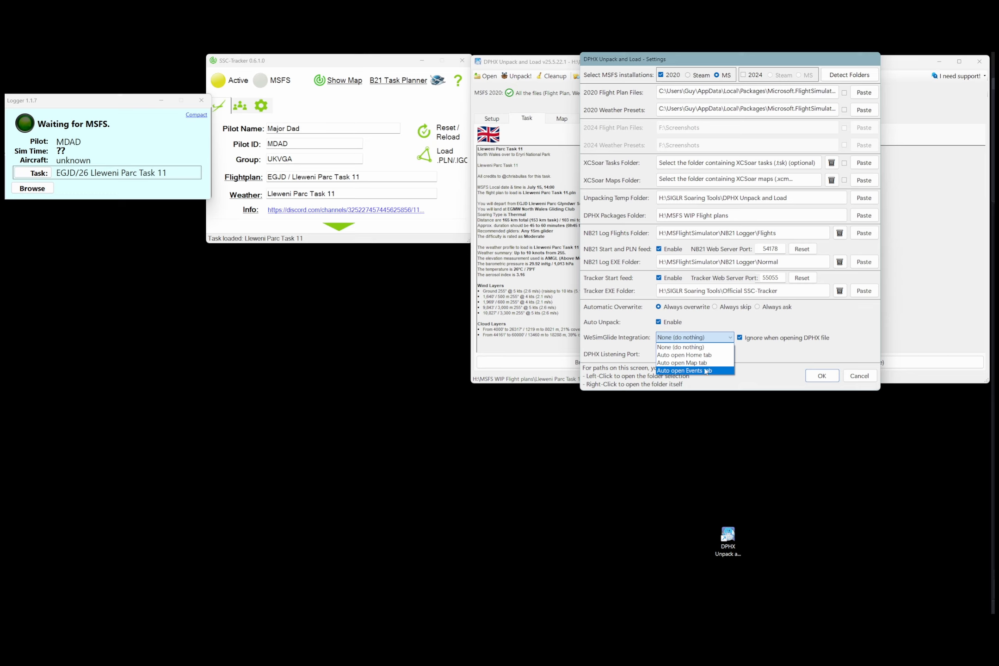
pyautogui.click(703, 355)
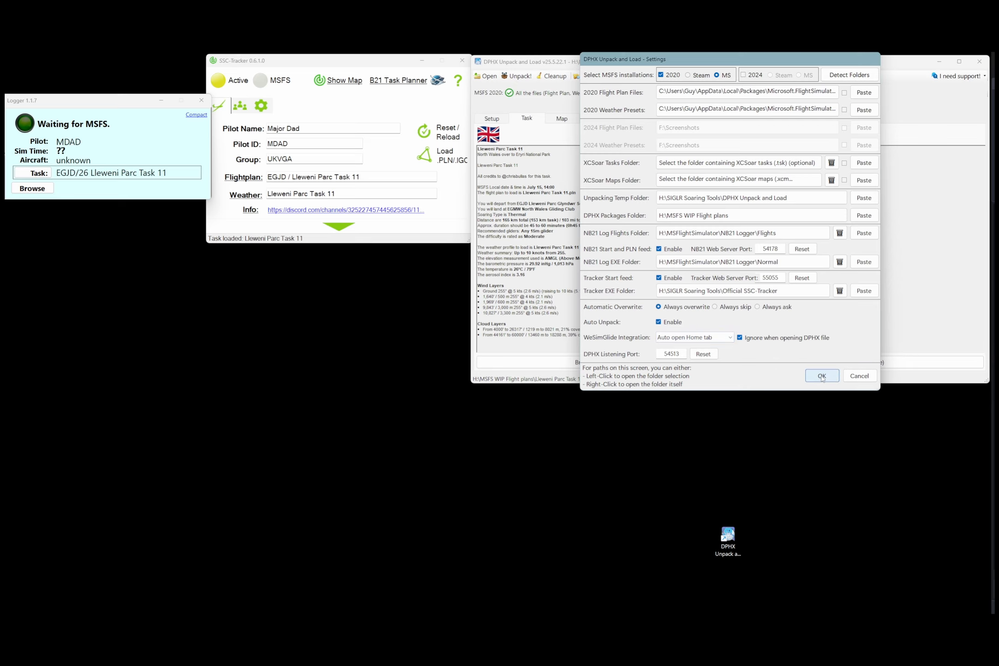
pyautogui.click(821, 376)
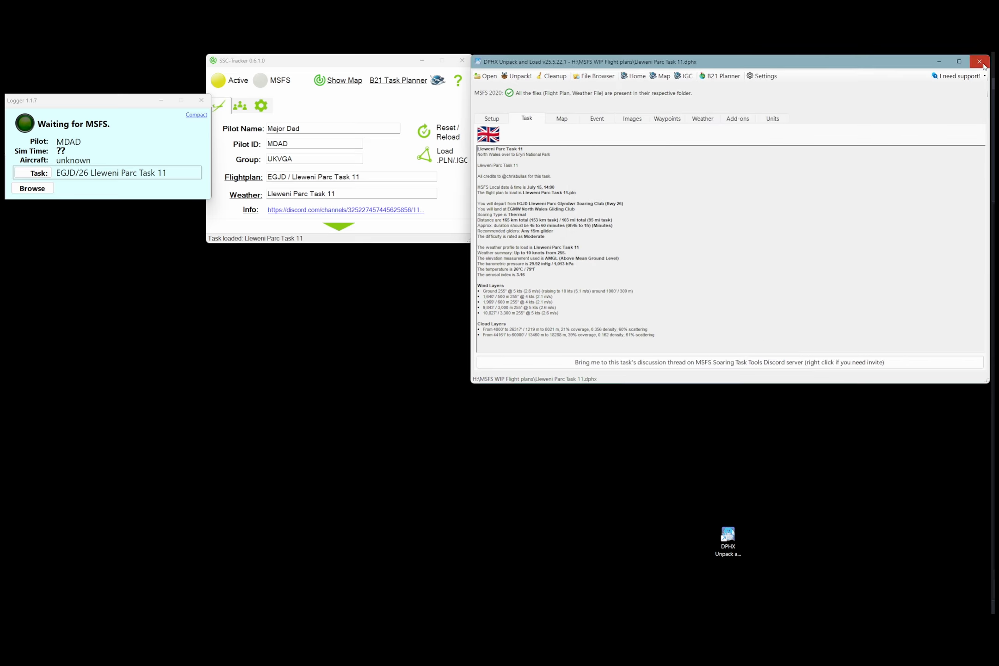
# Restart DPHX Unpack and Load so that it opens the WeSimGlide home page automatically
pyautogui.click(980, 61)
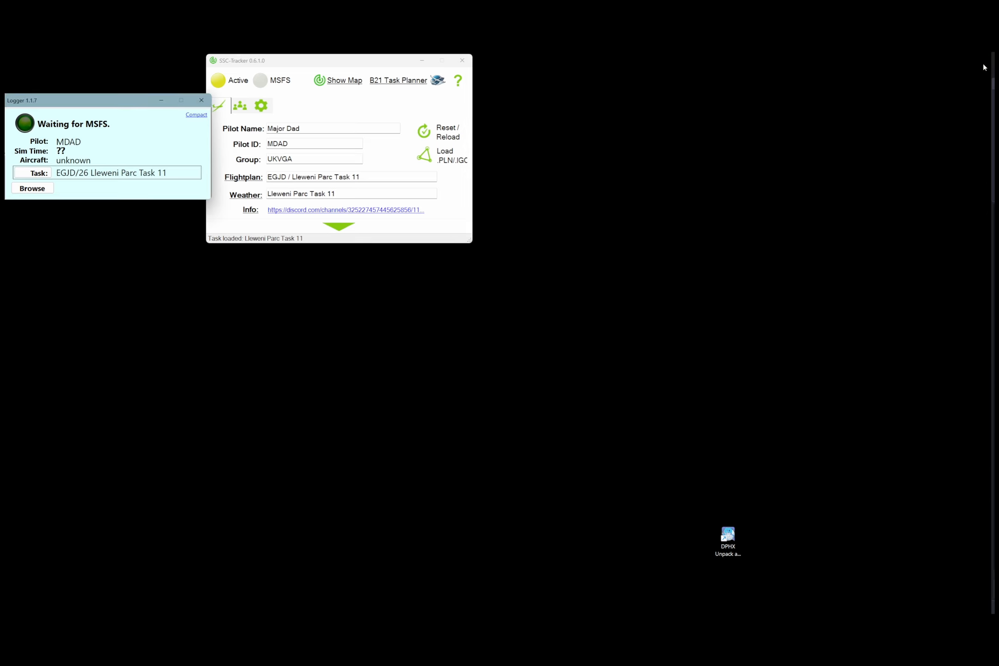
pyautogui.doubleClick(729, 539)
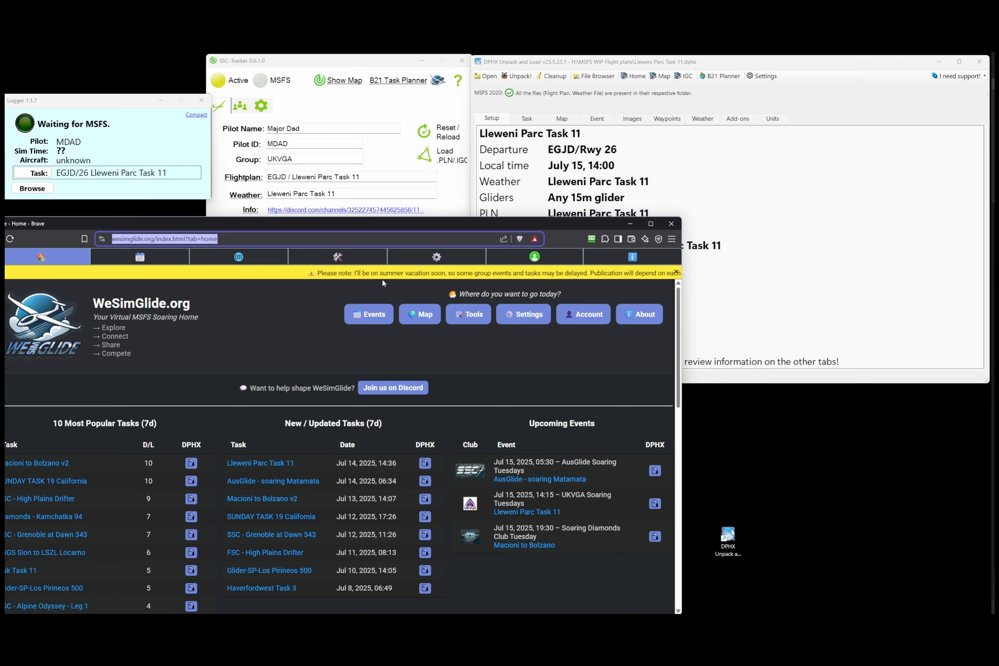
pyautogui.click(388, 354)
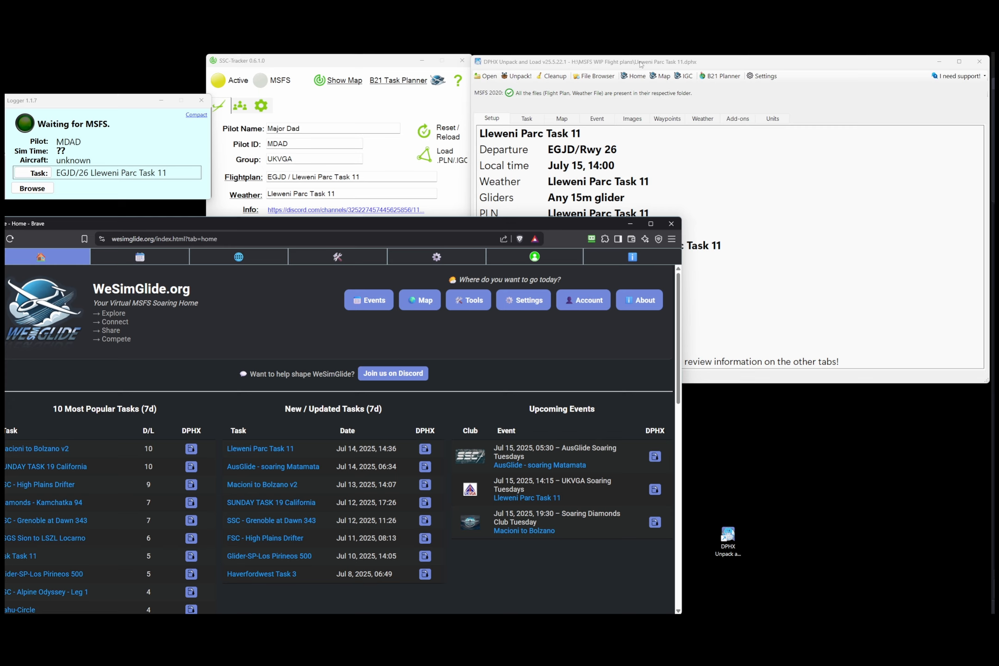
# Alternate between the DPHX Unpack and Load setup summary and the WeSimGlide home page to compare them
pyautogui.click(642, 64)
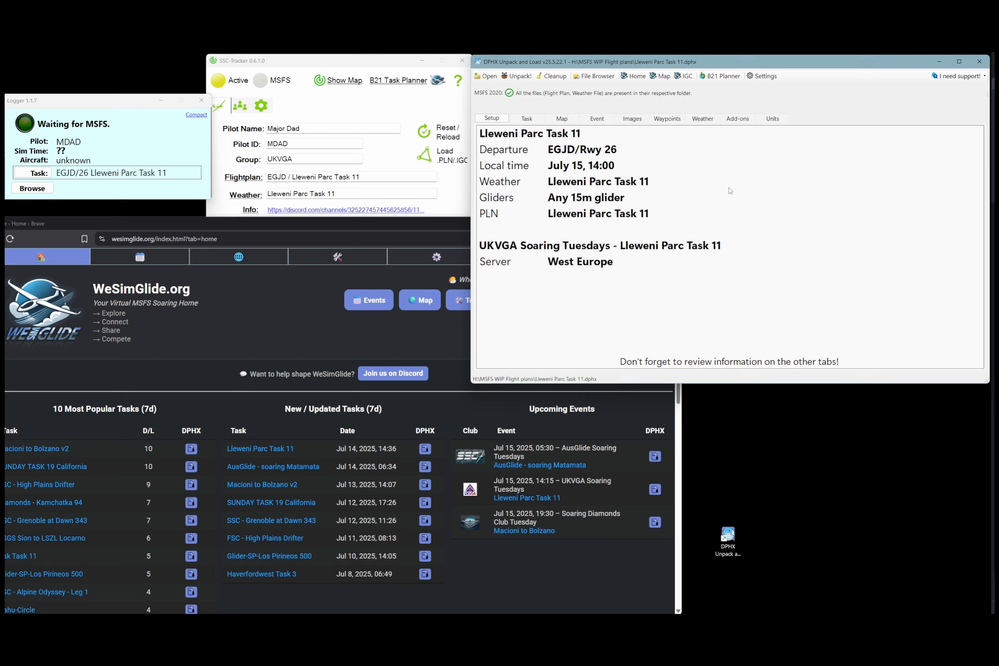
pyautogui.click(184, 224)
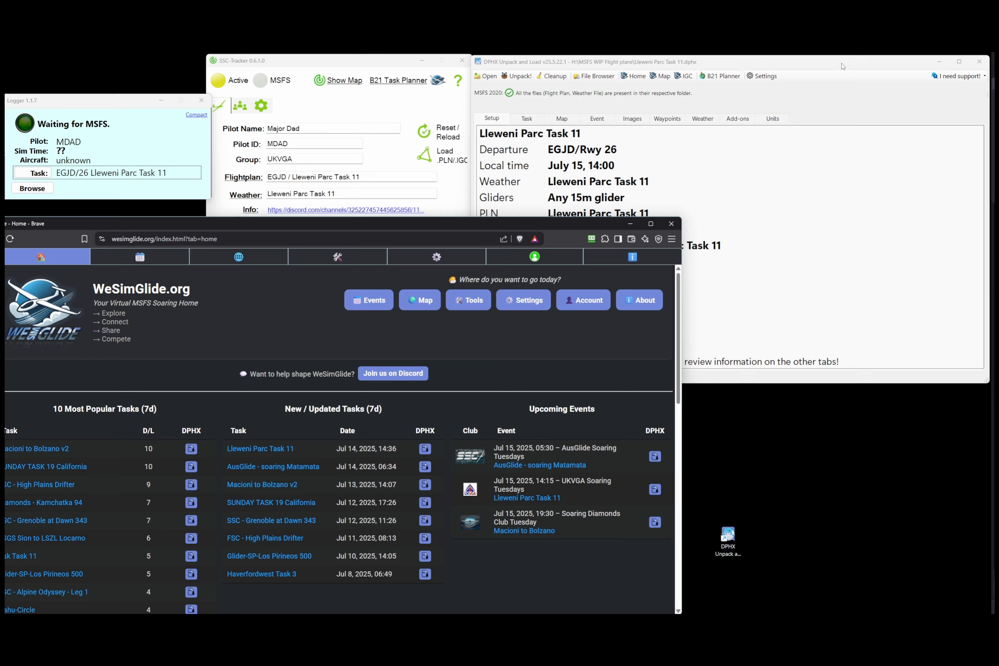
pyautogui.click(842, 66)
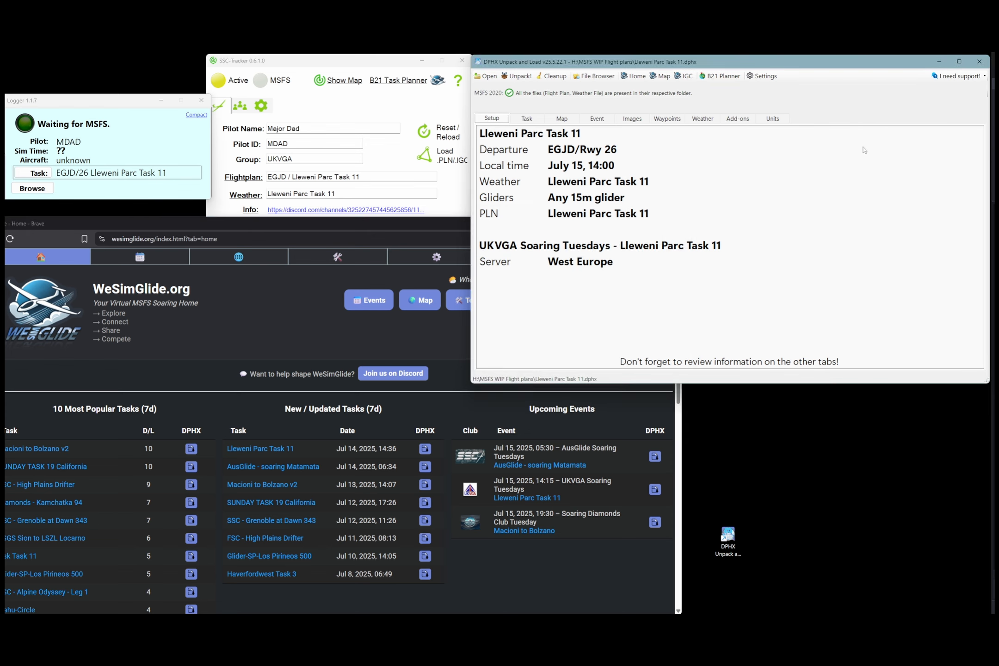
pyautogui.click(325, 225)
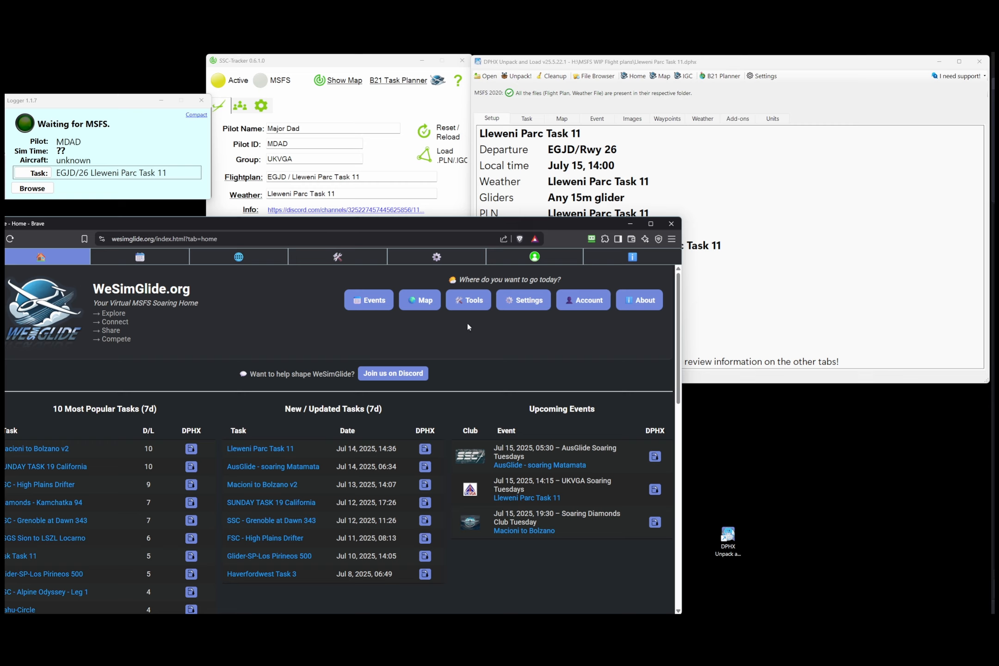
# Review the task description, event schedule, images, waypoints and weather of Lleweni Parc Task 11 in DPHX Unpack and Load
pyautogui.click(751, 67)
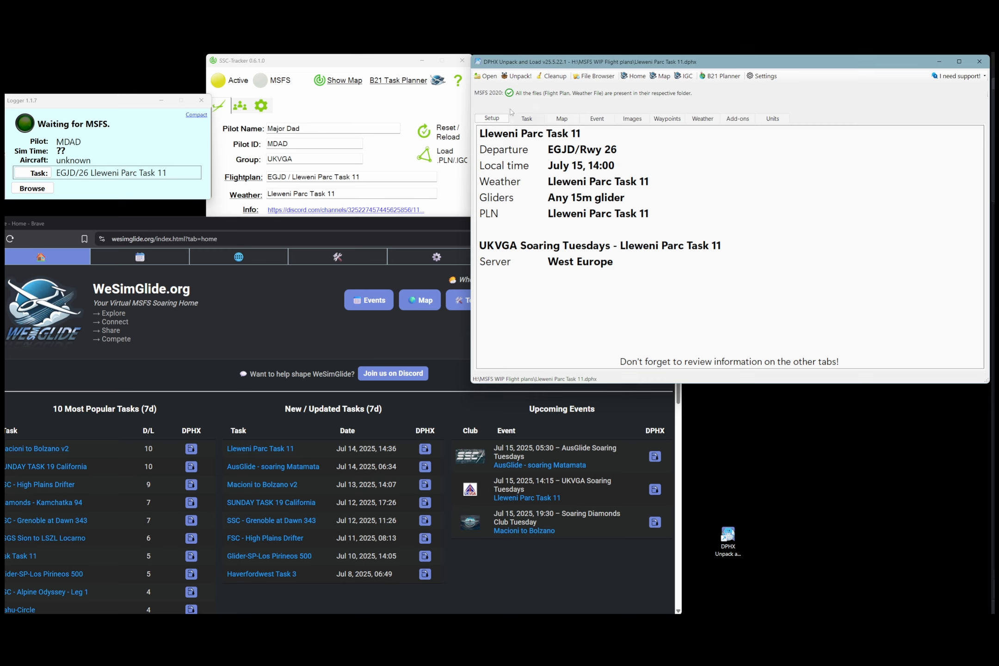
pyautogui.click(528, 122)
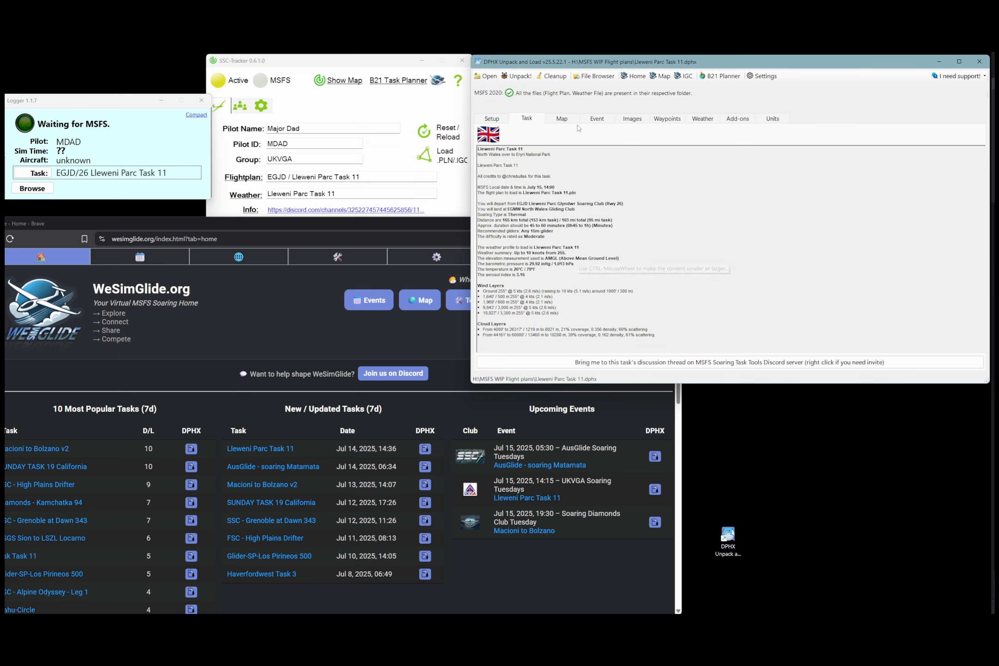
pyautogui.click(597, 119)
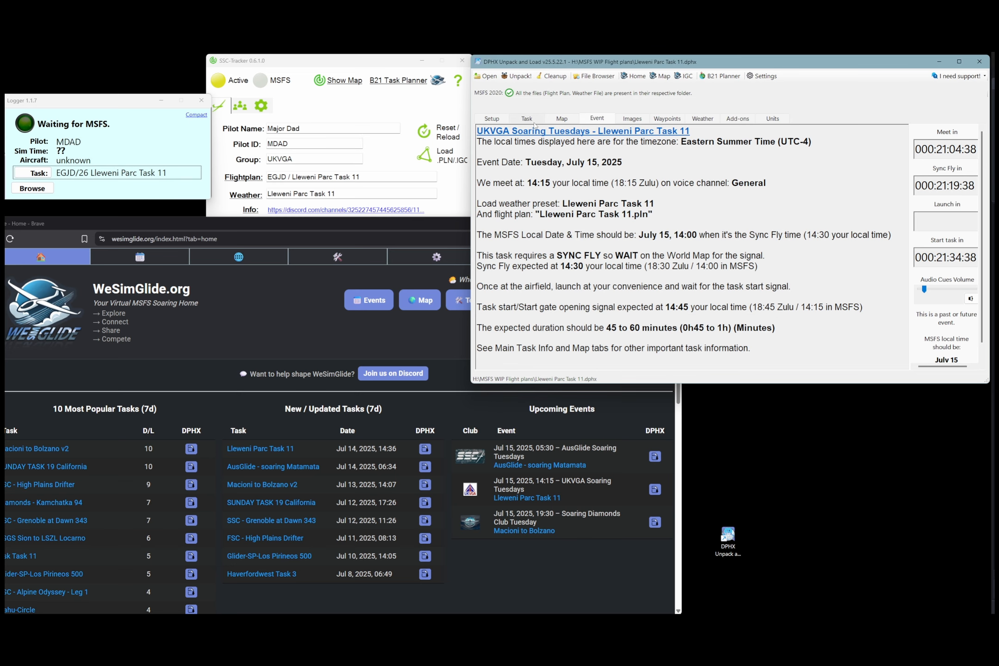
pyautogui.click(632, 119)
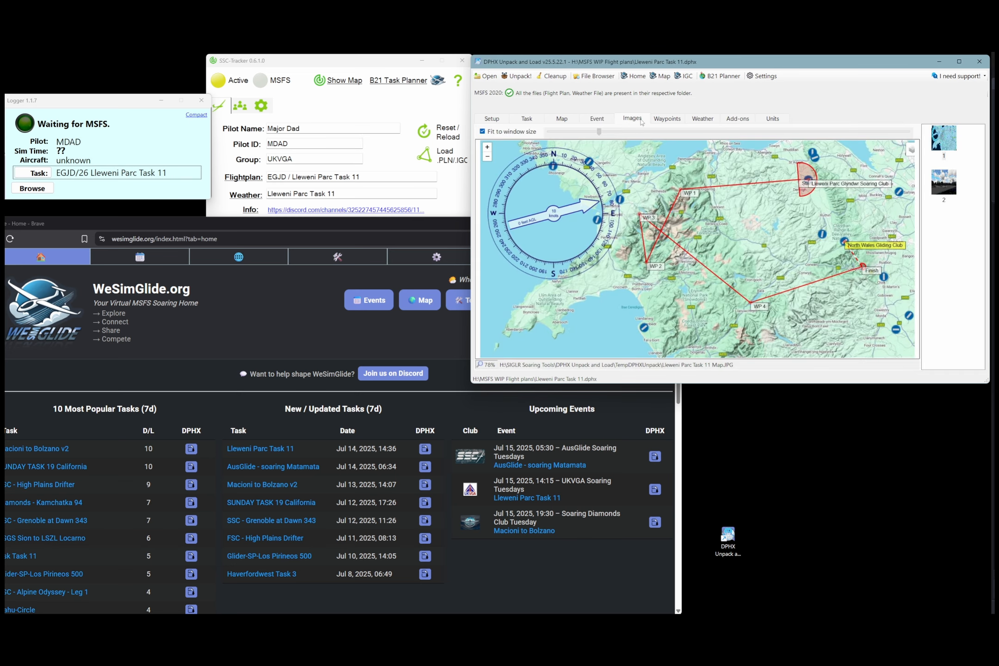
pyautogui.click(668, 120)
pyautogui.click(536, 121)
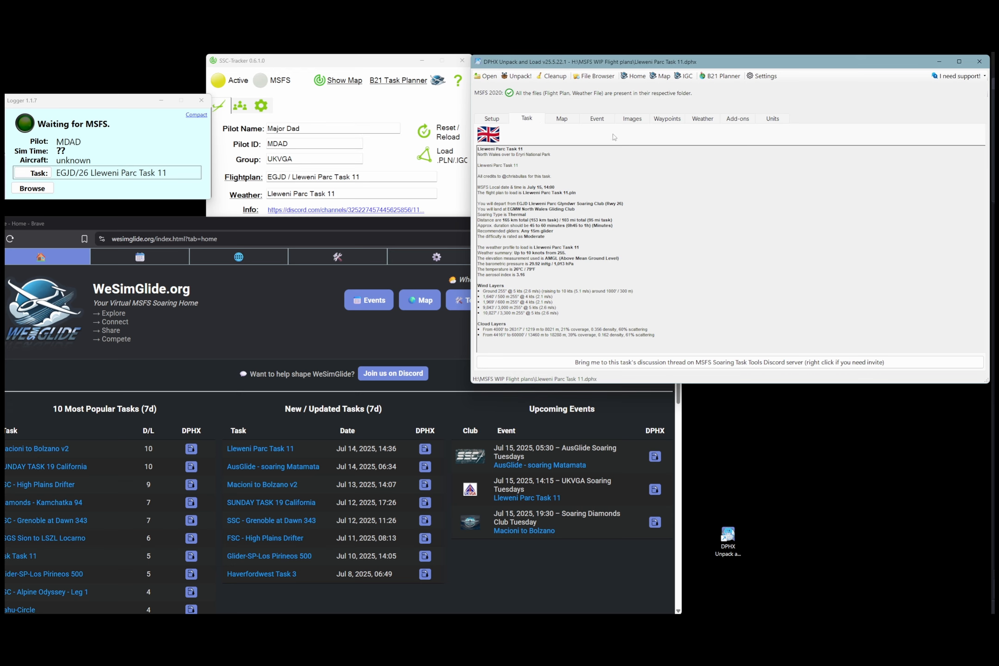
pyautogui.click(693, 121)
pyautogui.click(523, 121)
# Revisit the setup summary, task description, map and event schedule of Lleweni Parc Task 11
pyautogui.click(502, 121)
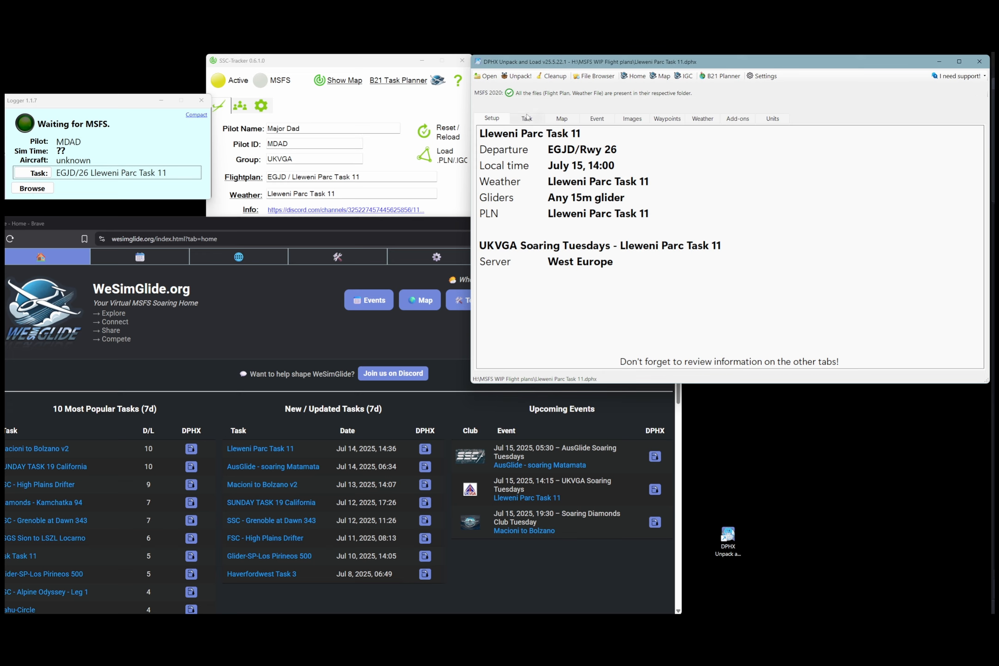
pyautogui.click(527, 118)
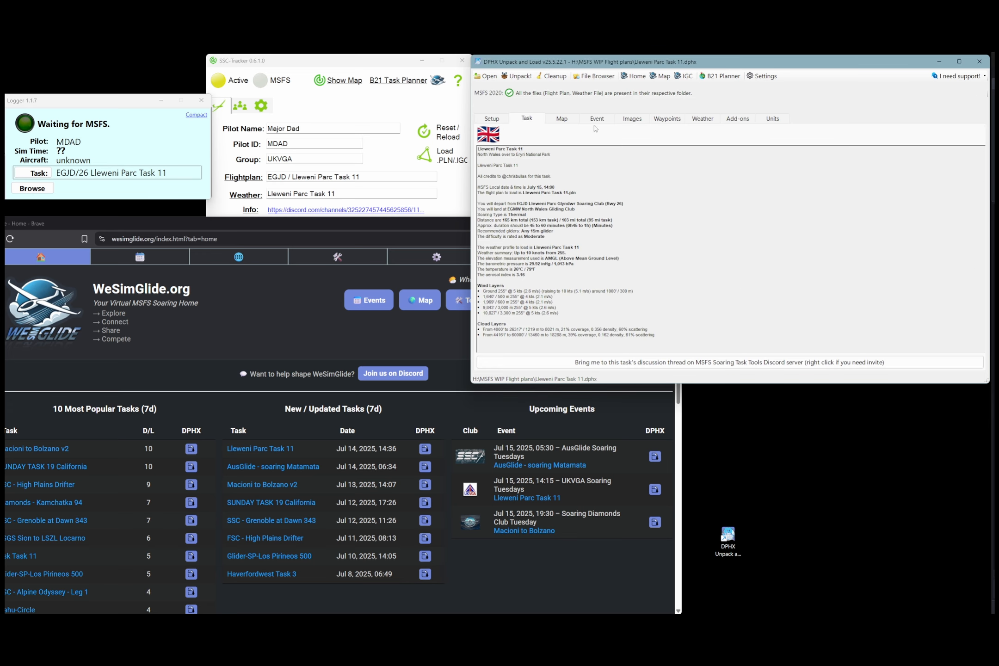
pyautogui.click(596, 121)
pyautogui.click(562, 118)
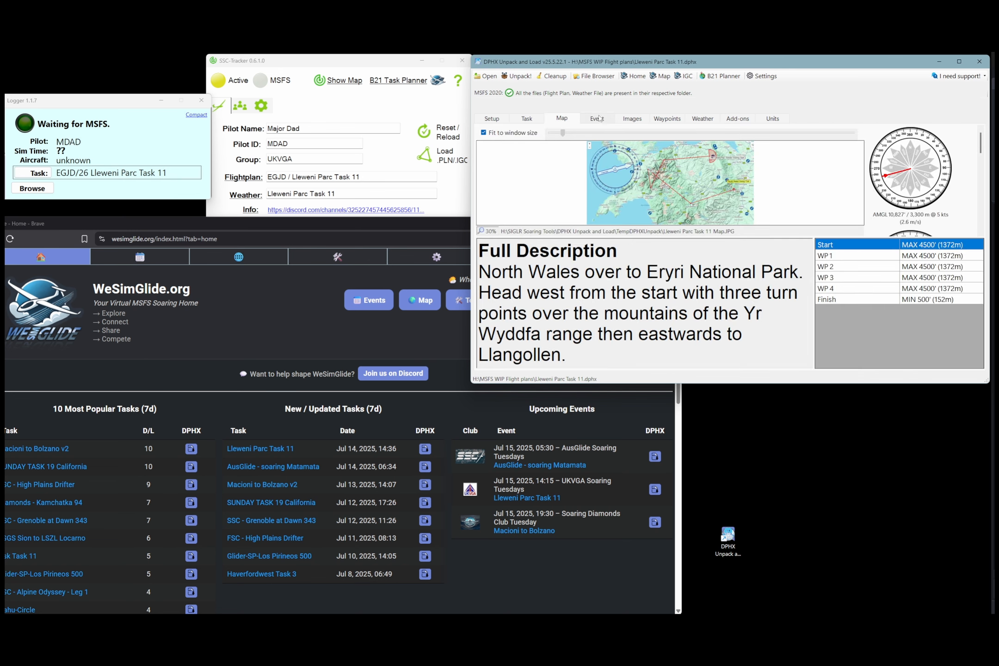
pyautogui.click(598, 119)
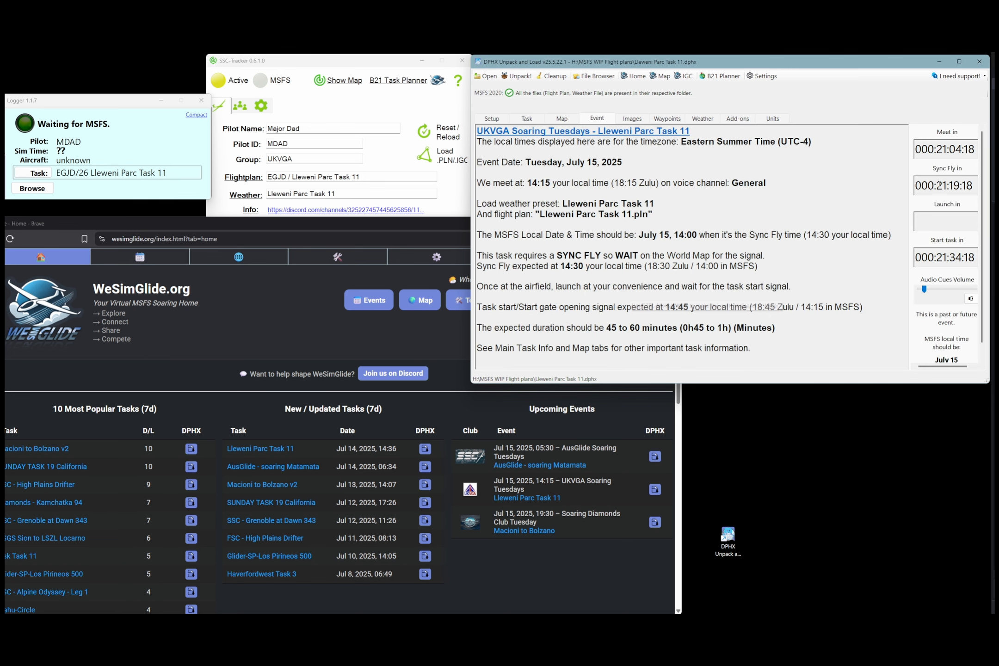
# Search the WeSimGlide world map's task table for "conc" and open the SSC Concepción AAT task
pyautogui.click(491, 119)
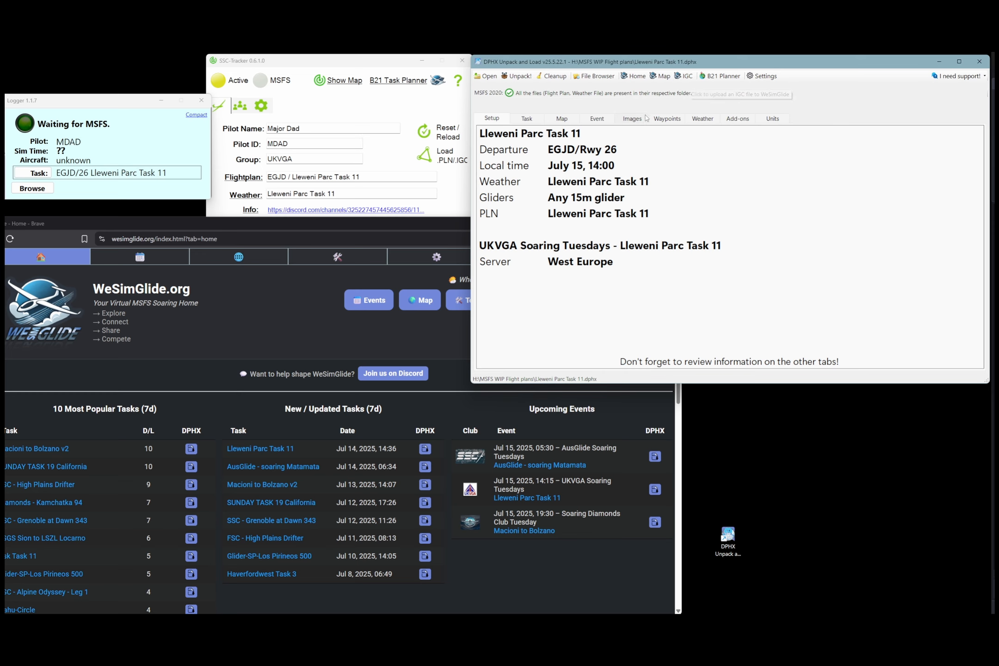
pyautogui.click(317, 226)
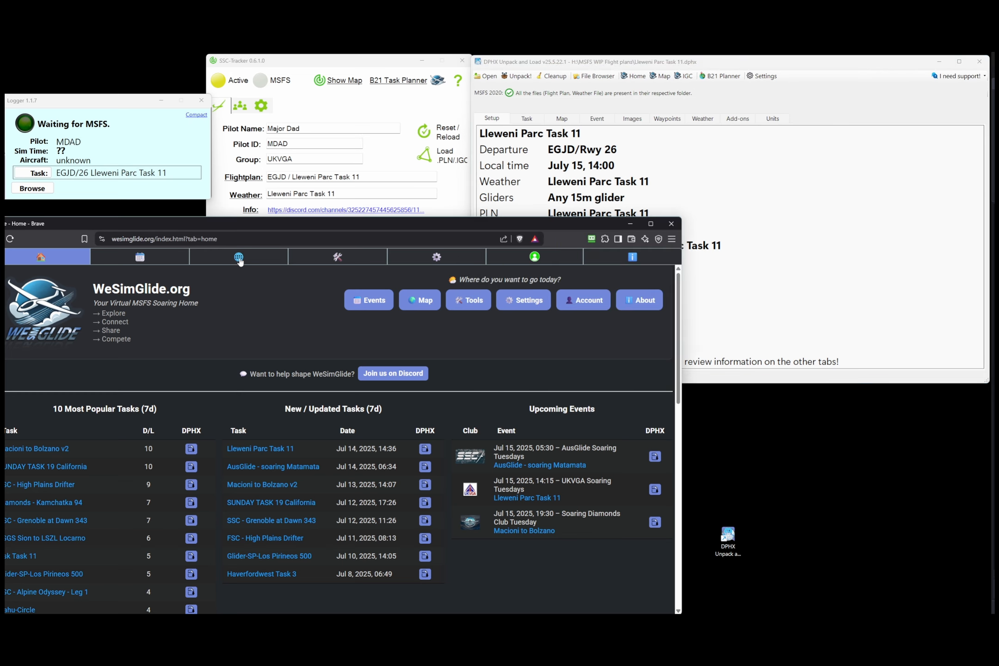
pyautogui.click(240, 260)
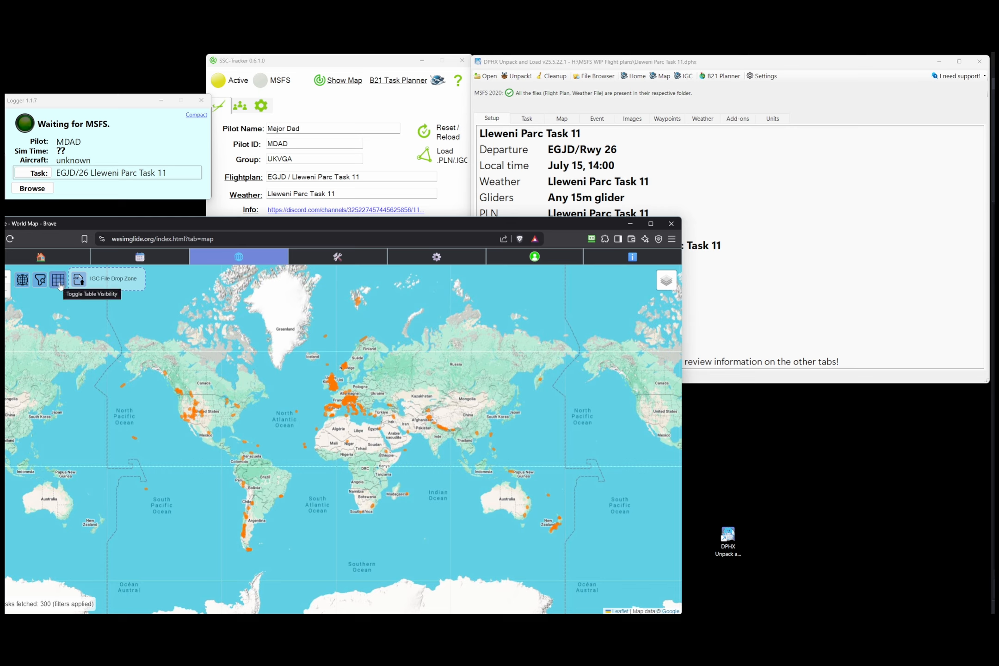
pyautogui.click(59, 286)
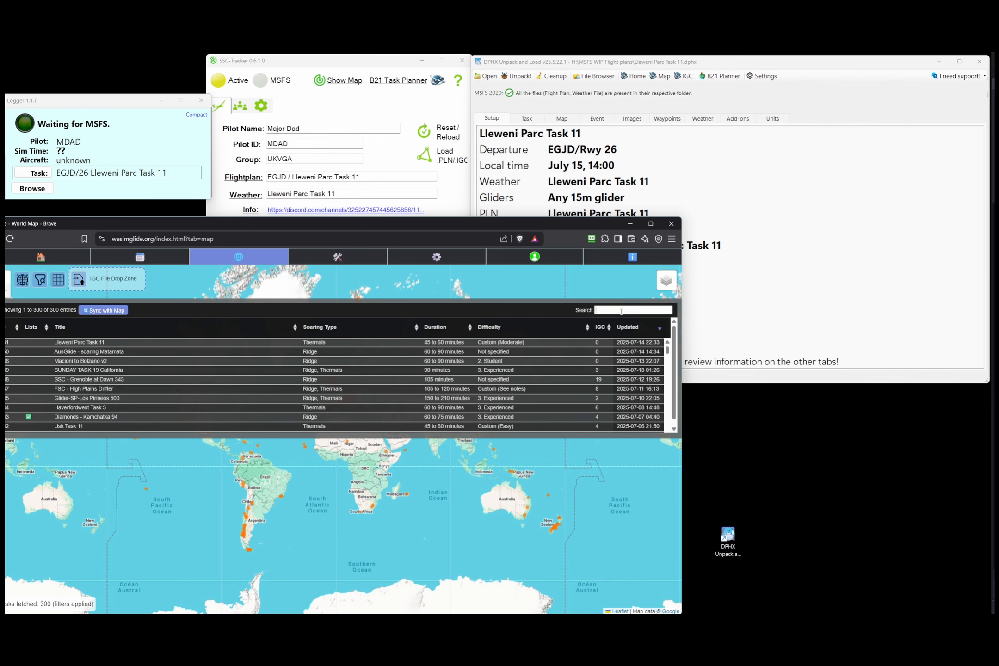
pyautogui.click(621, 312)
pyautogui.write('conc')
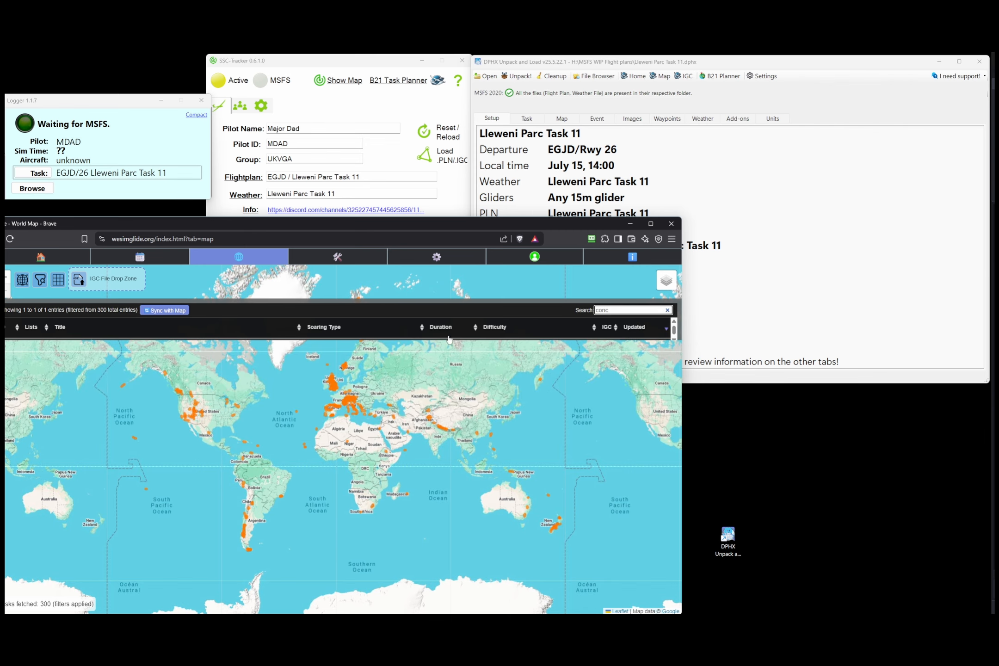
pyautogui.scroll(-1, 374, 334)
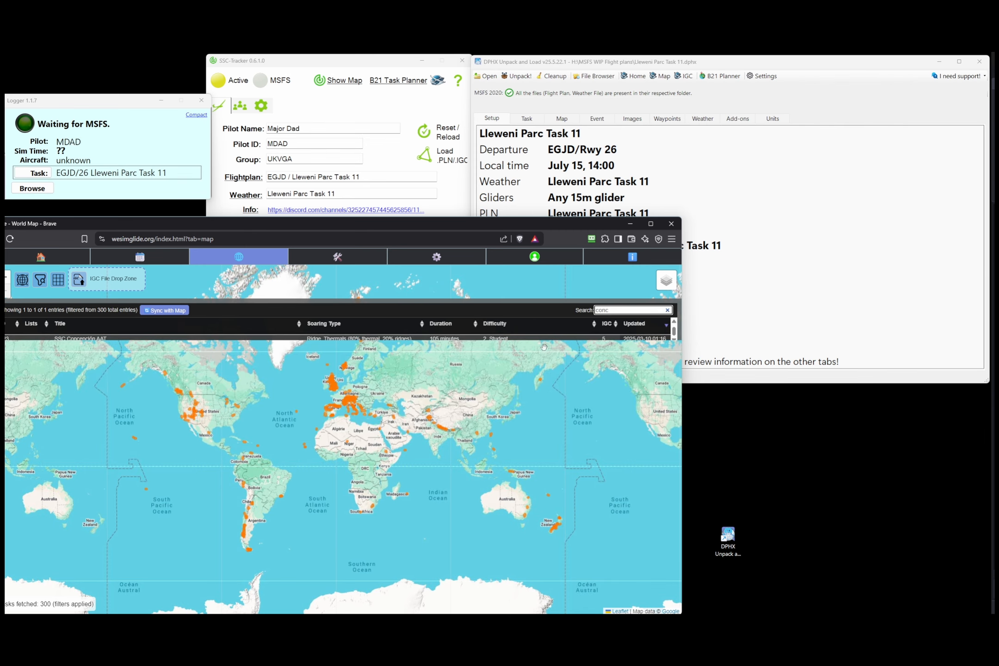
pyautogui.click(249, 339)
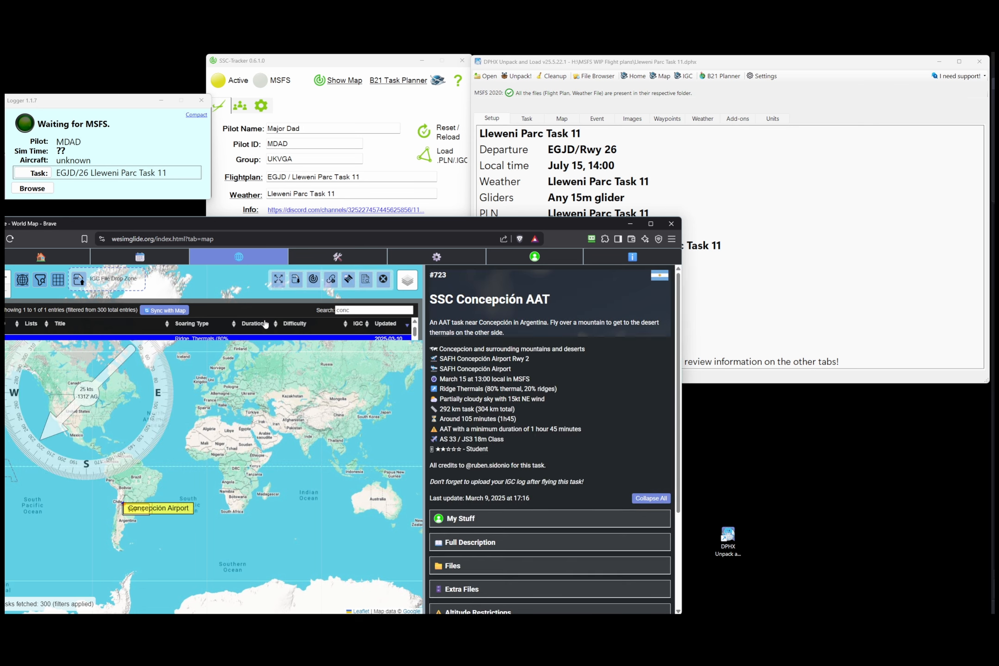
# Fit the map to SSC Concepción AAT, download its DPHX file into DPHX Unpack and Load, and dismiss the unpacking results
pyautogui.click(58, 280)
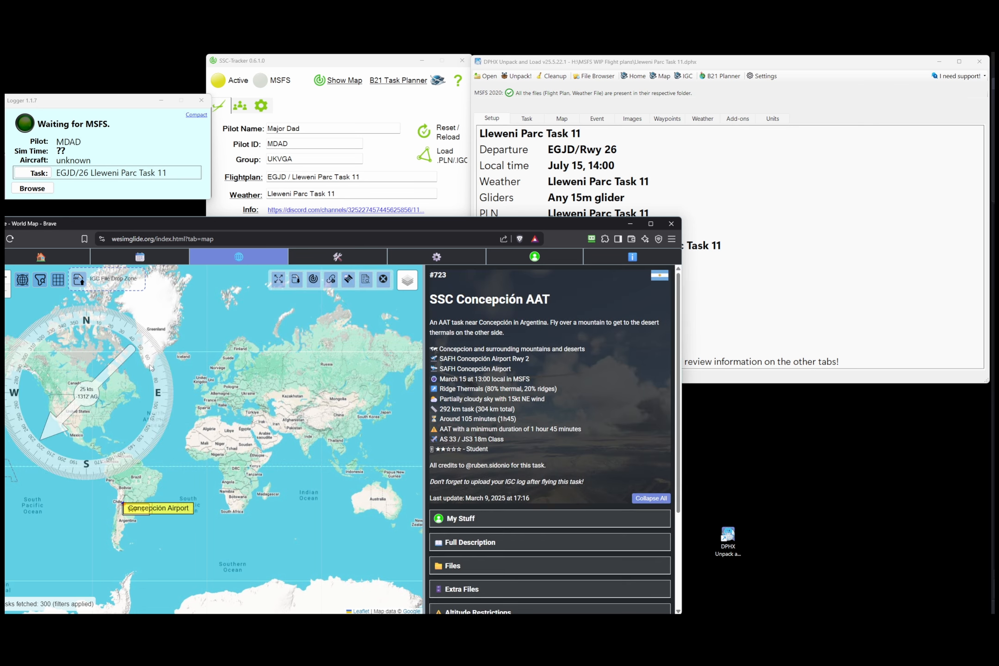
pyautogui.click(279, 279)
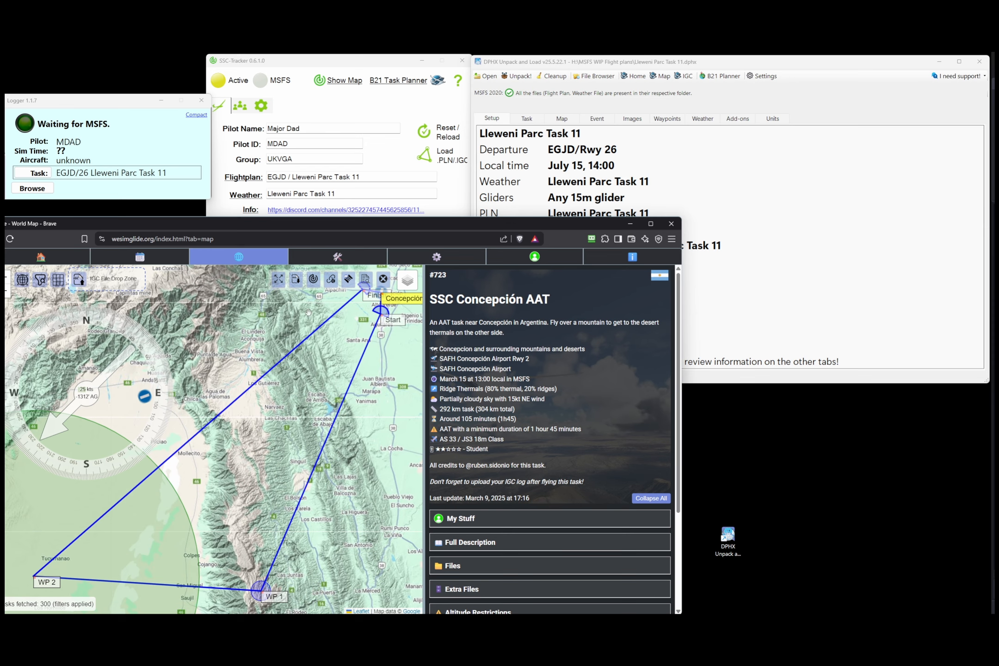
pyautogui.click(297, 281)
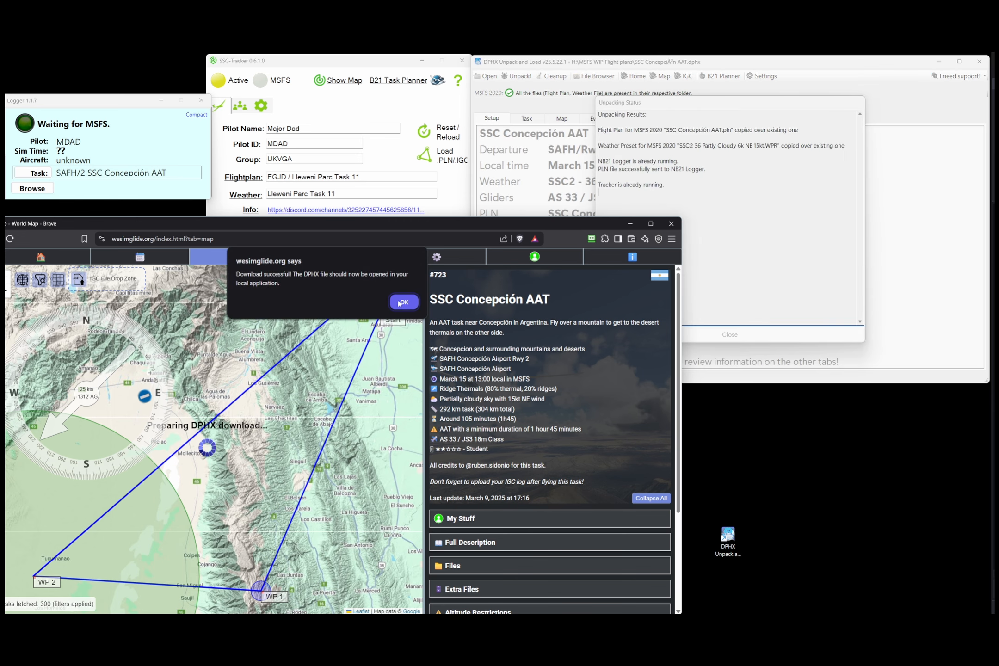
pyautogui.click(404, 302)
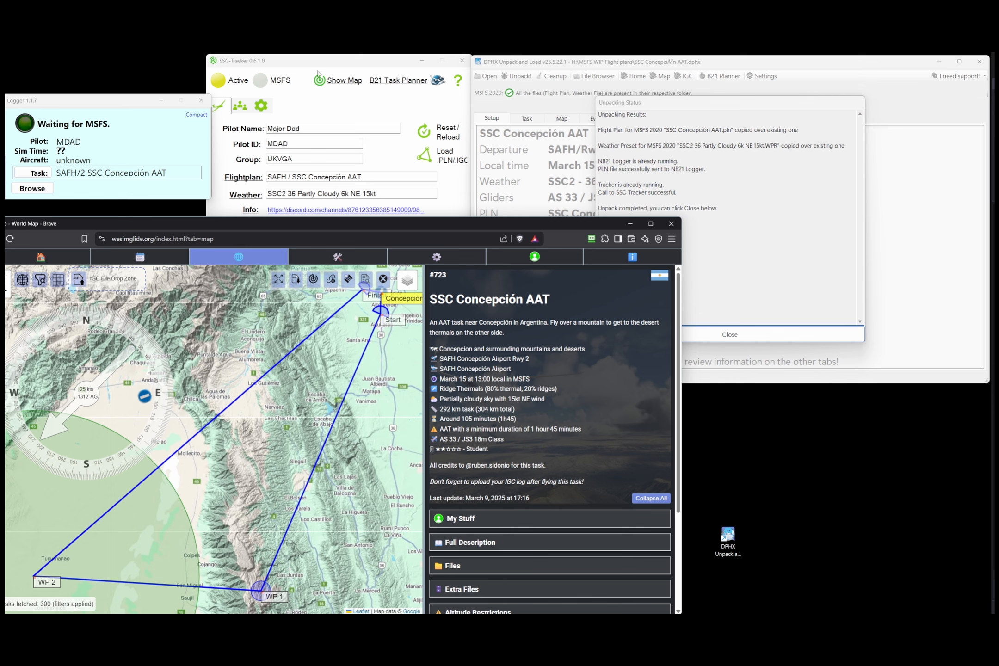
pyautogui.click(750, 337)
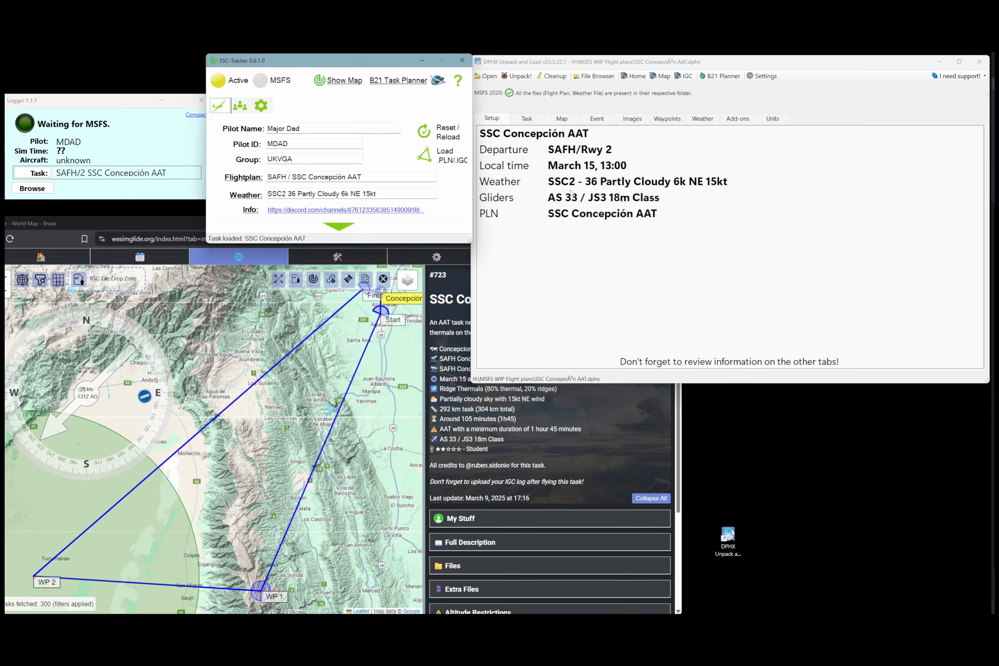
pyautogui.click(85, 108)
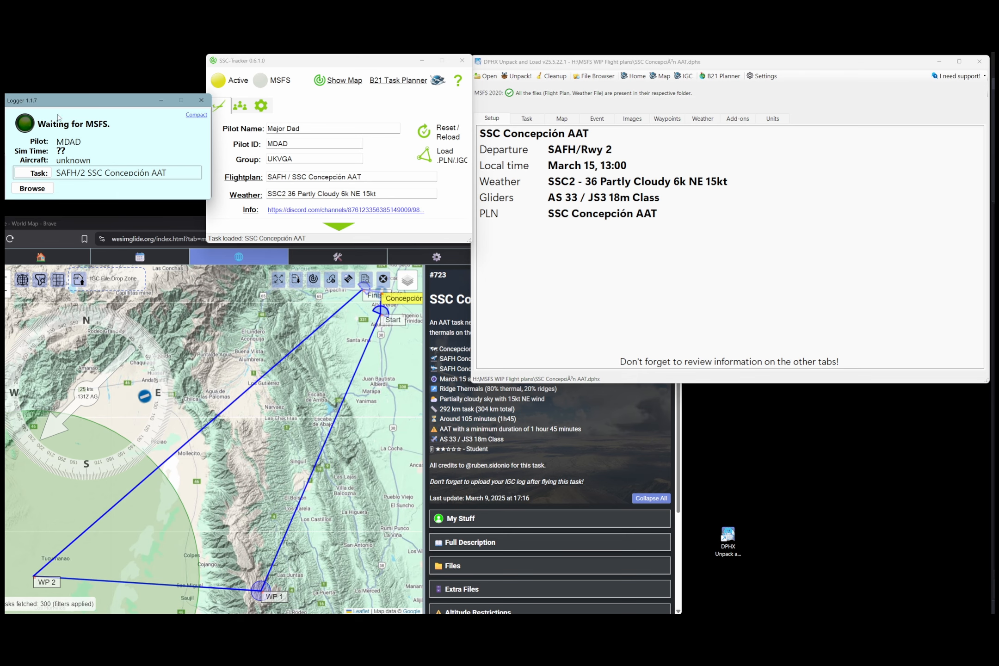
# Open the IGC upload list in DPHX Unpack and Load and compare the first file's details with the WeSimGlide leader board
pyautogui.click(685, 76)
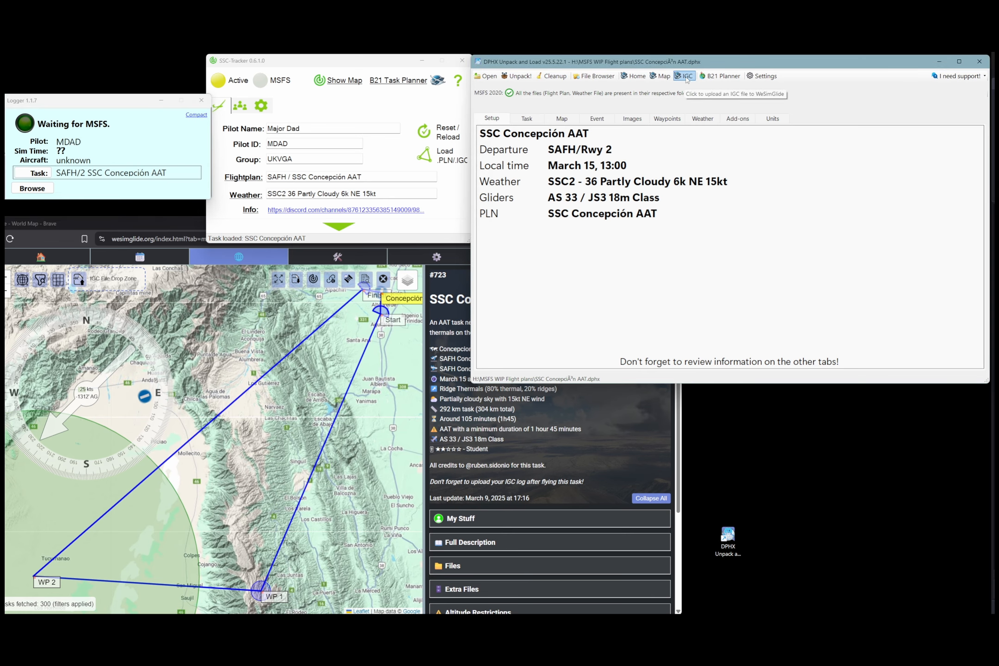
pyautogui.click(685, 77)
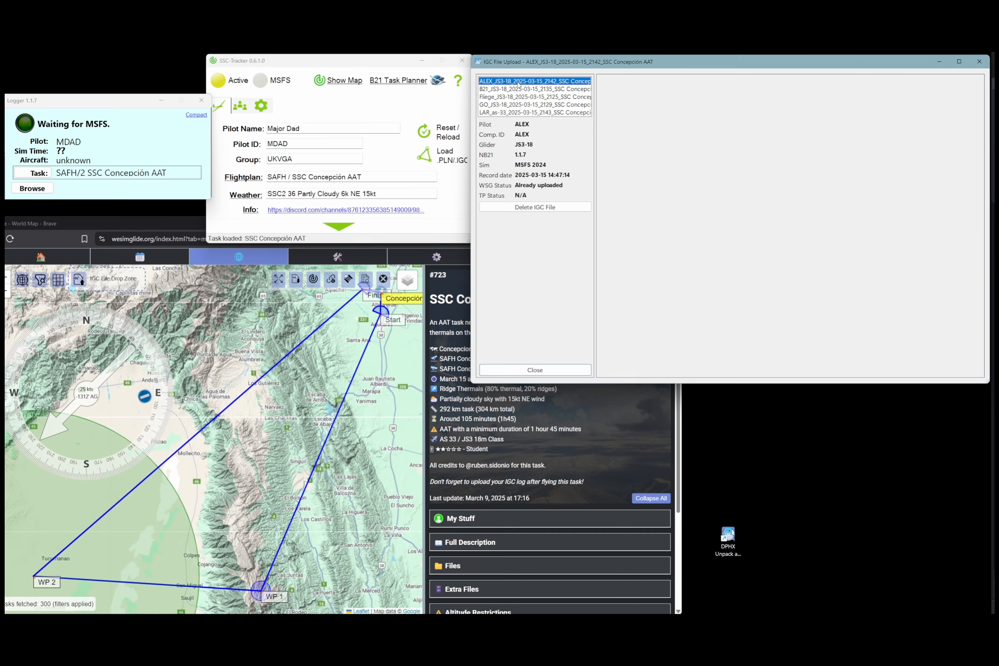
pyautogui.doubleClick(518, 124)
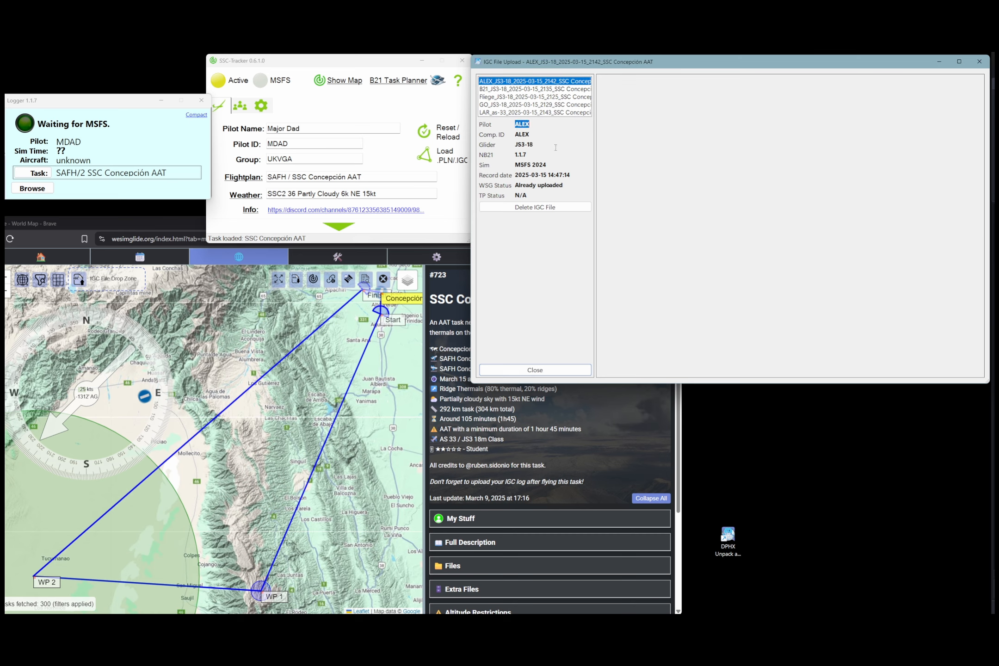
pyautogui.click(535, 143)
pyautogui.scroll(-3, 518, 462)
pyautogui.click(509, 597)
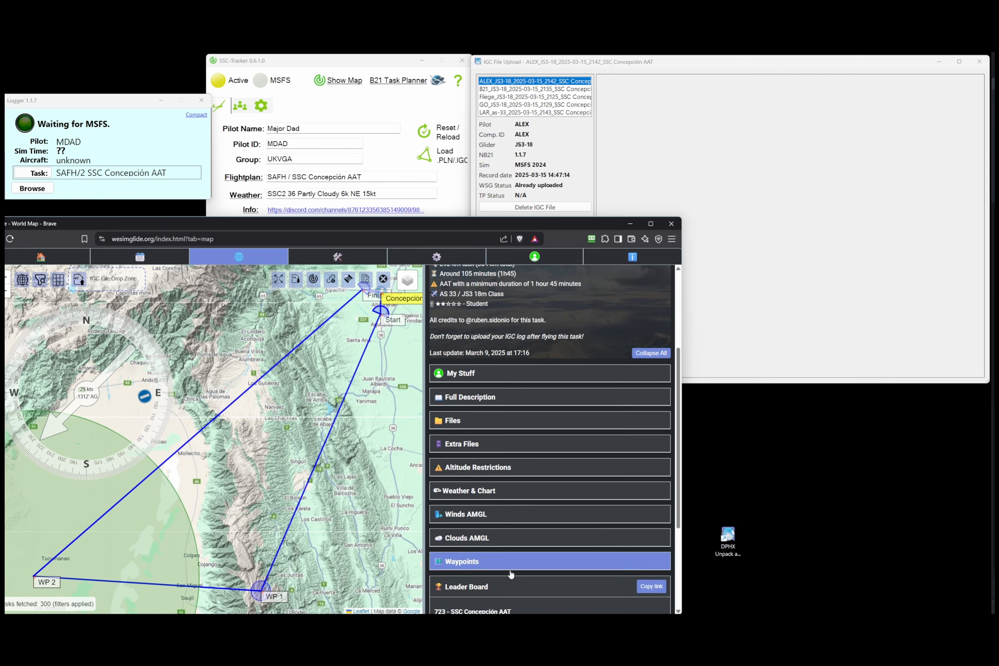
pyautogui.scroll(-3, 511, 574)
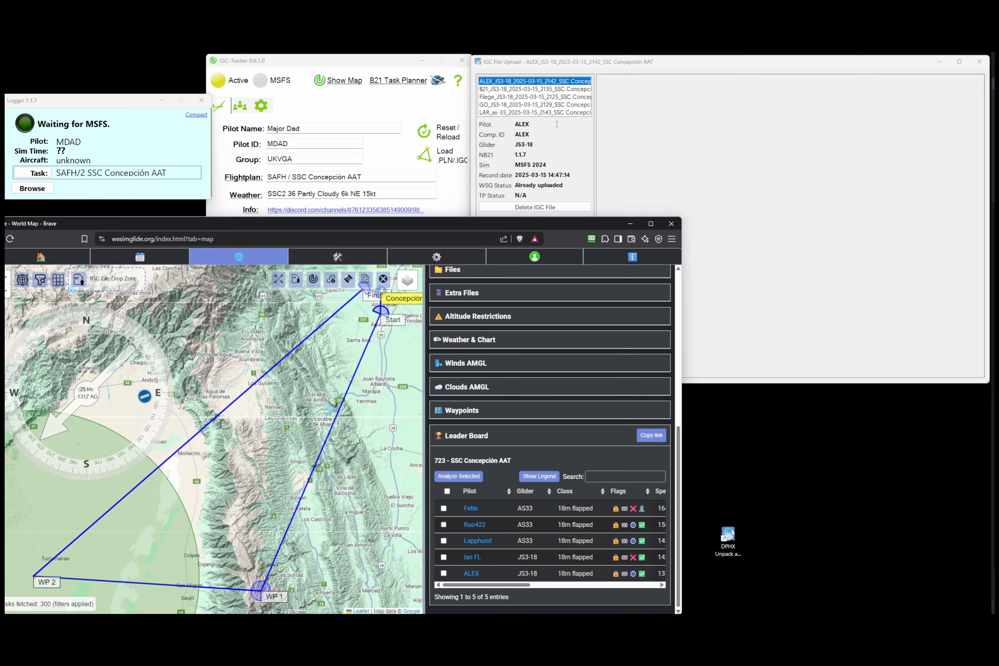
# Select the 2125 JS3-18 IGC file for upload and check its status and flags against the leader board legend
pyautogui.click(630, 101)
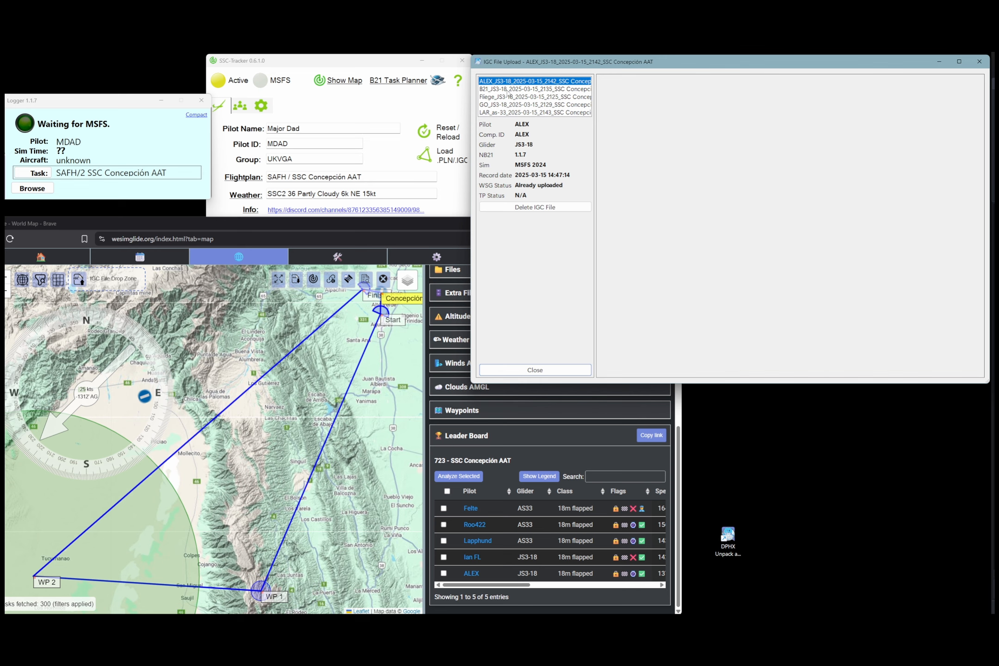
pyautogui.click(508, 89)
pyautogui.click(510, 96)
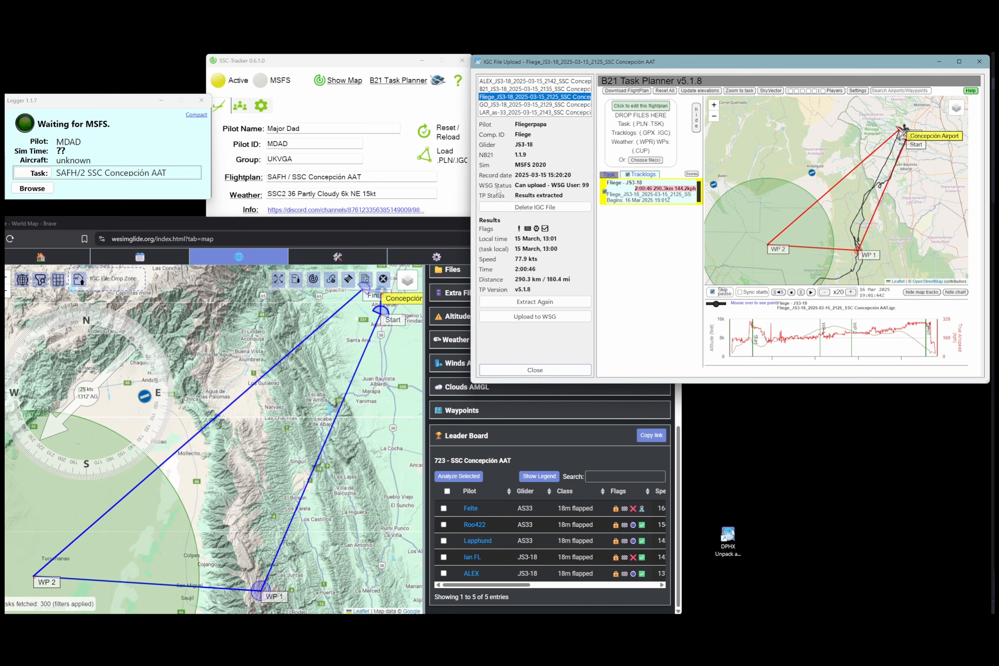
pyautogui.doubleClick(584, 185)
pyautogui.click(586, 187)
pyautogui.click(542, 478)
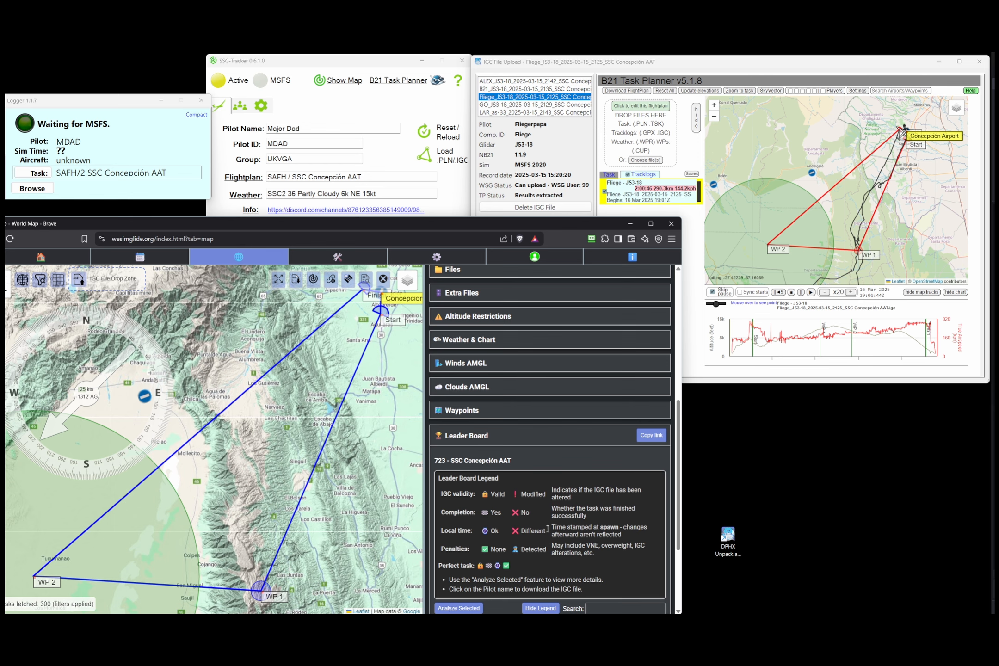
pyautogui.click(592, 62)
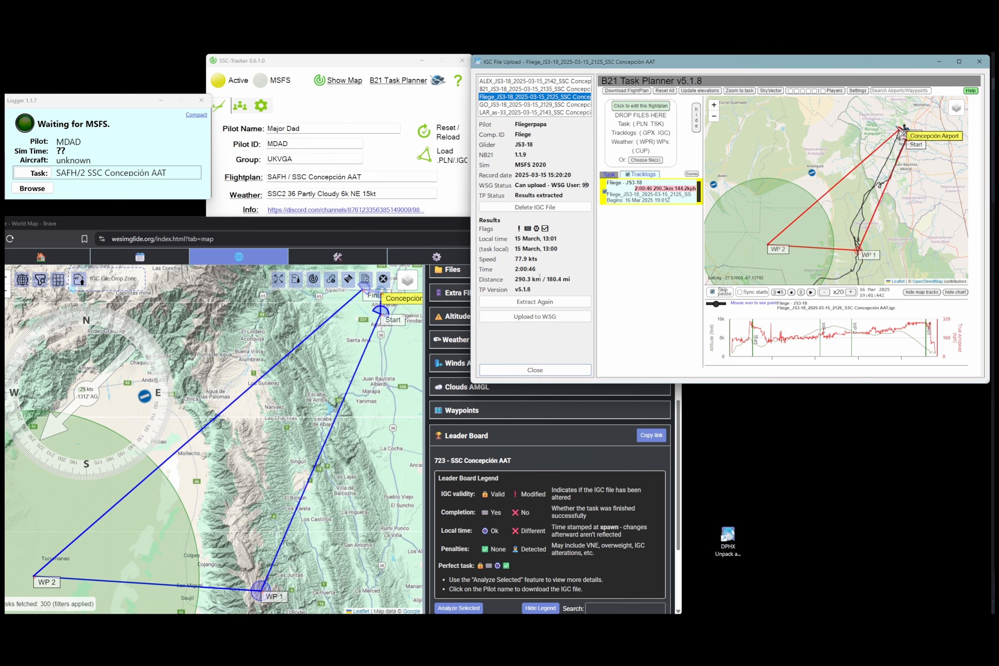
# Examine the 2125 JS3-18 flight's route around WP 1 and open its detailed tracklog results in the B21 Task Planner view
pyautogui.click(535, 302)
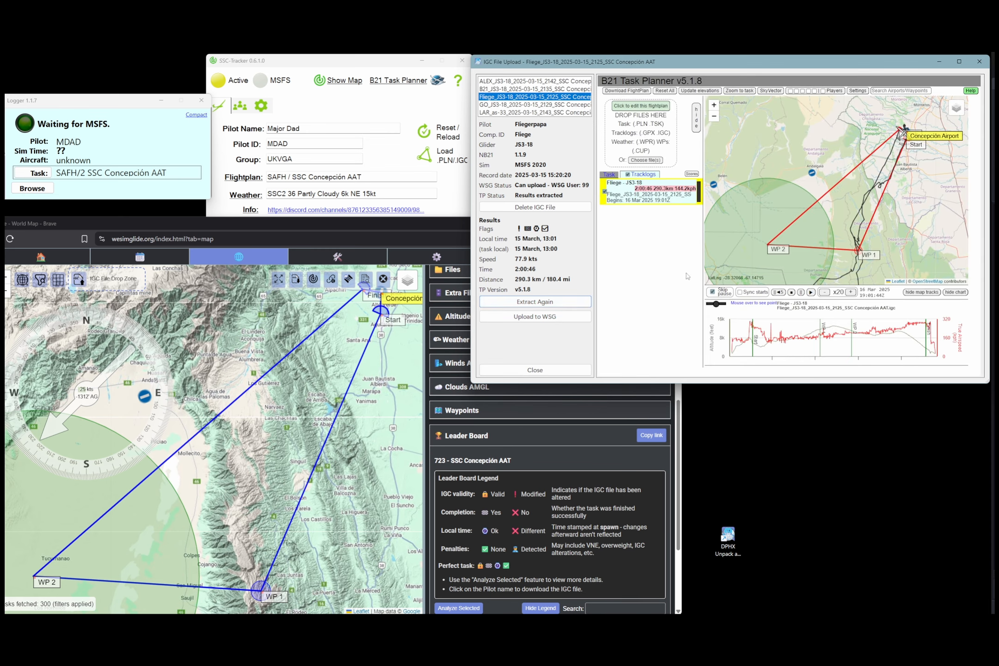
pyautogui.scroll(1, 876, 191)
pyautogui.scroll(-1, 876, 191)
pyautogui.moveTo(829, 227); pyautogui.dragTo(805, 208)
pyautogui.scroll(1, 805, 207)
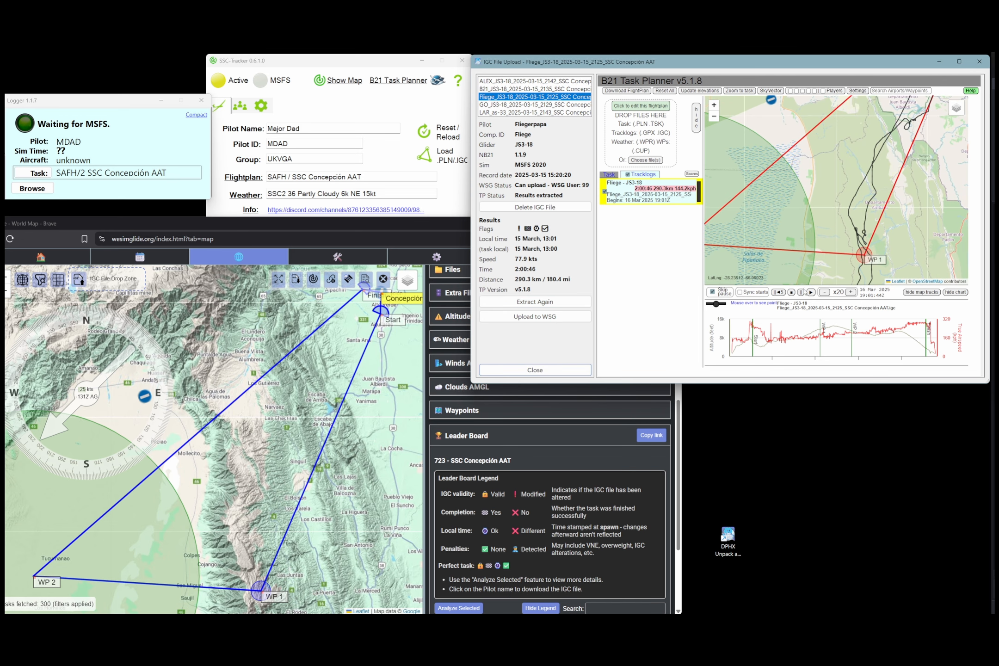
pyautogui.moveTo(830, 224)
pyautogui.mouseDown()
pyautogui.moveTo(797, 203)
pyautogui.moveTo(823, 228)
pyautogui.mouseUp()
pyautogui.click(653, 201)
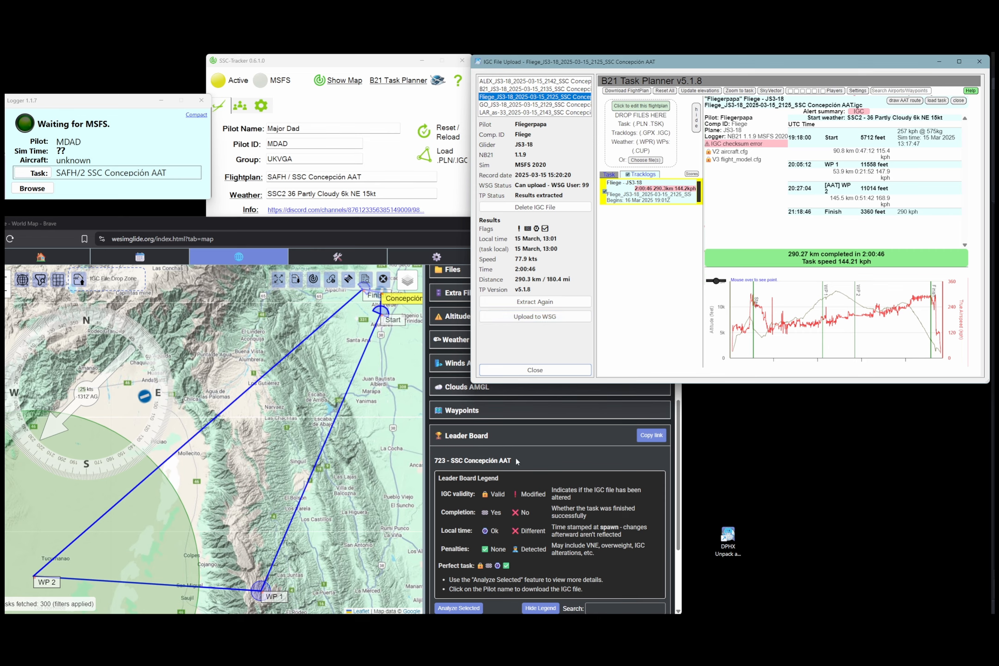
# Hide the leader board legend in WeSimGlide and upload the 2125 JS3-18 IGC file from DPHX Unpack and Load
pyautogui.click(511, 436)
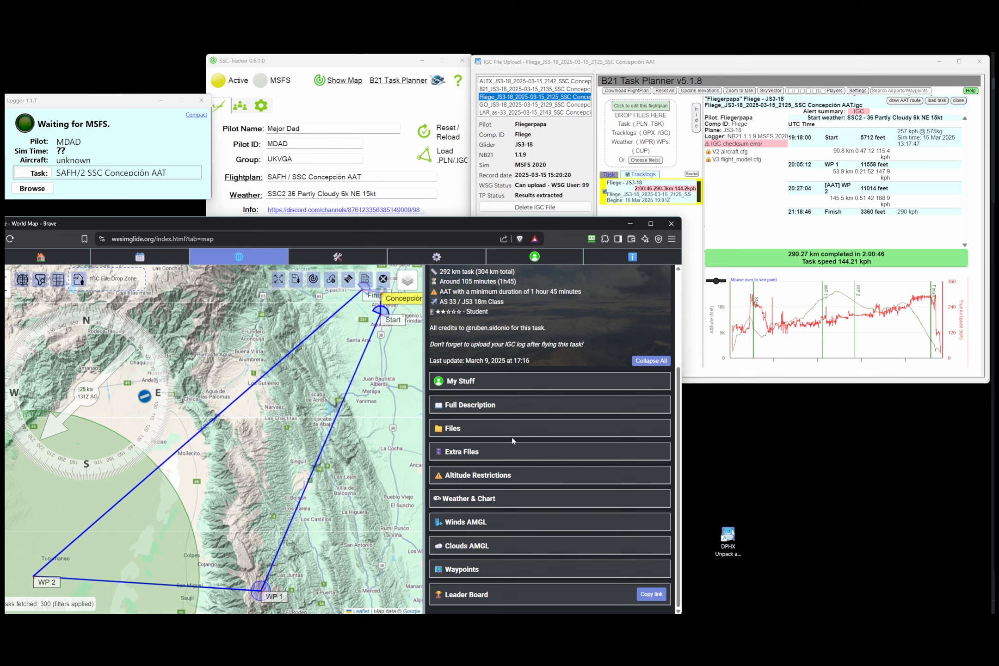
pyautogui.click(504, 585)
pyautogui.click(547, 480)
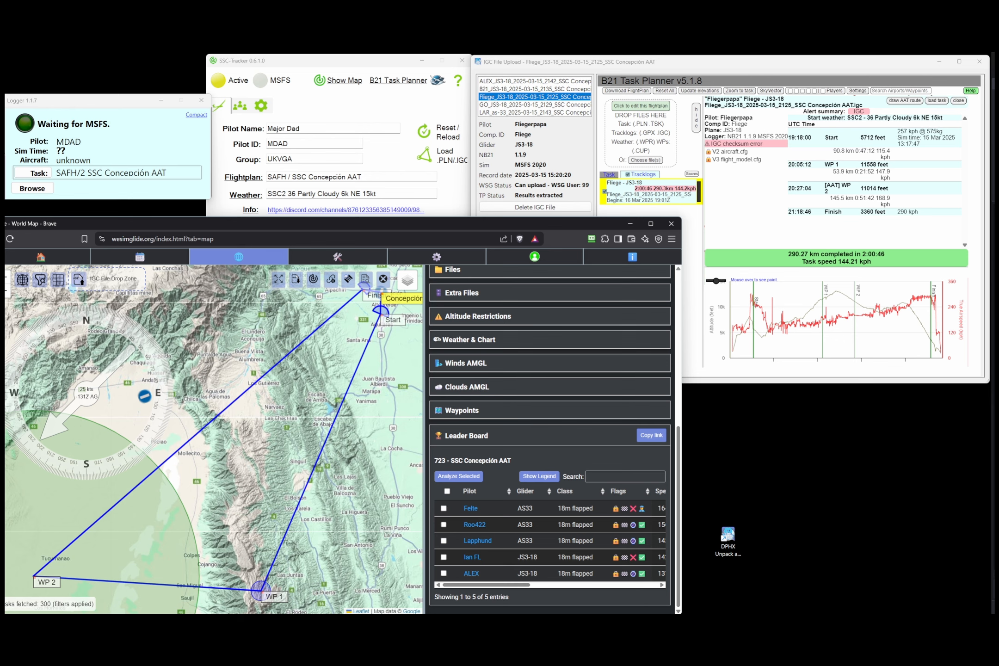
pyautogui.click(554, 148)
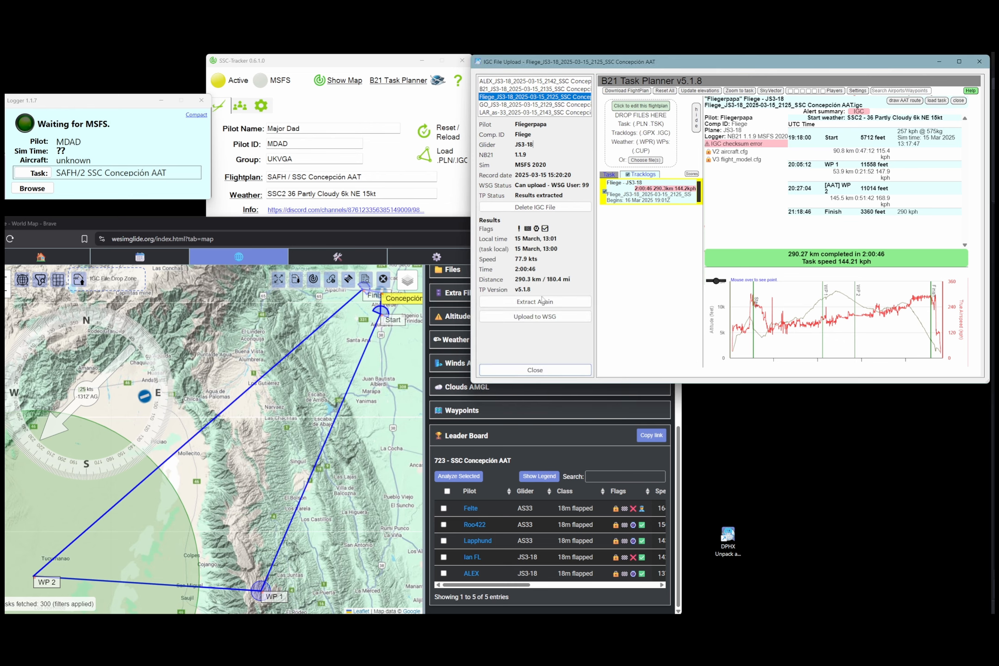
pyautogui.click(538, 318)
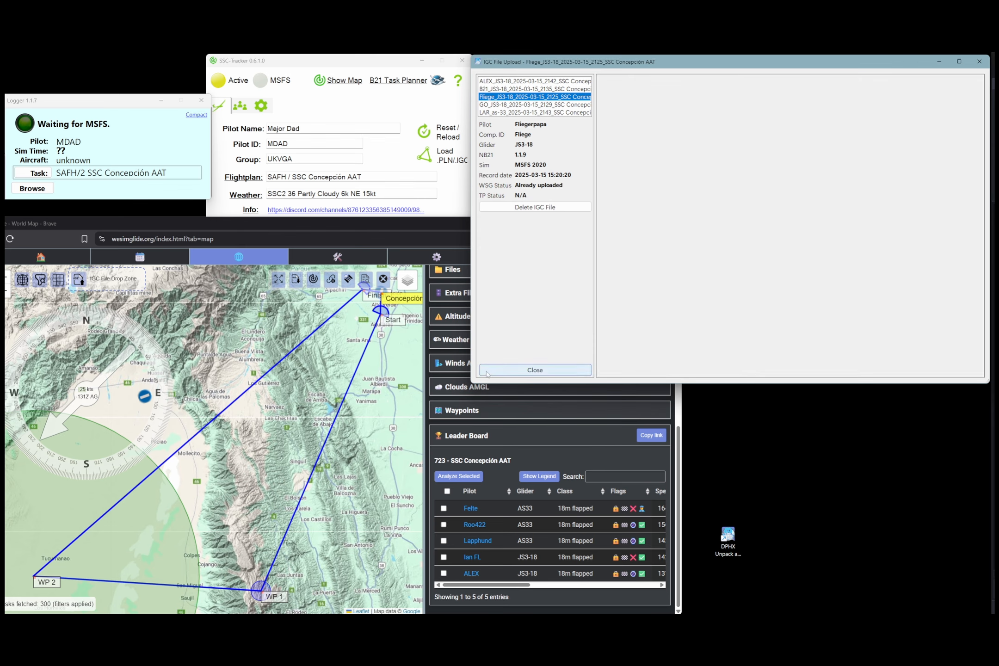
# Reload the SSC Concepción AAT task in WeSimGlide and select the newly uploaded JS3-18 flight in its leader board
pyautogui.click(57, 282)
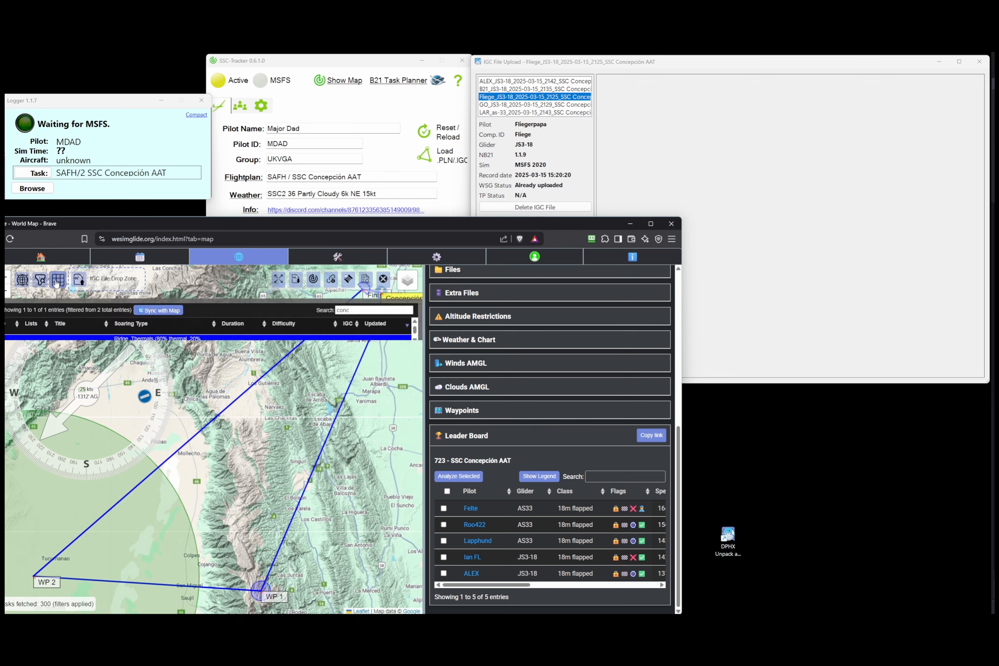
pyautogui.click(157, 339)
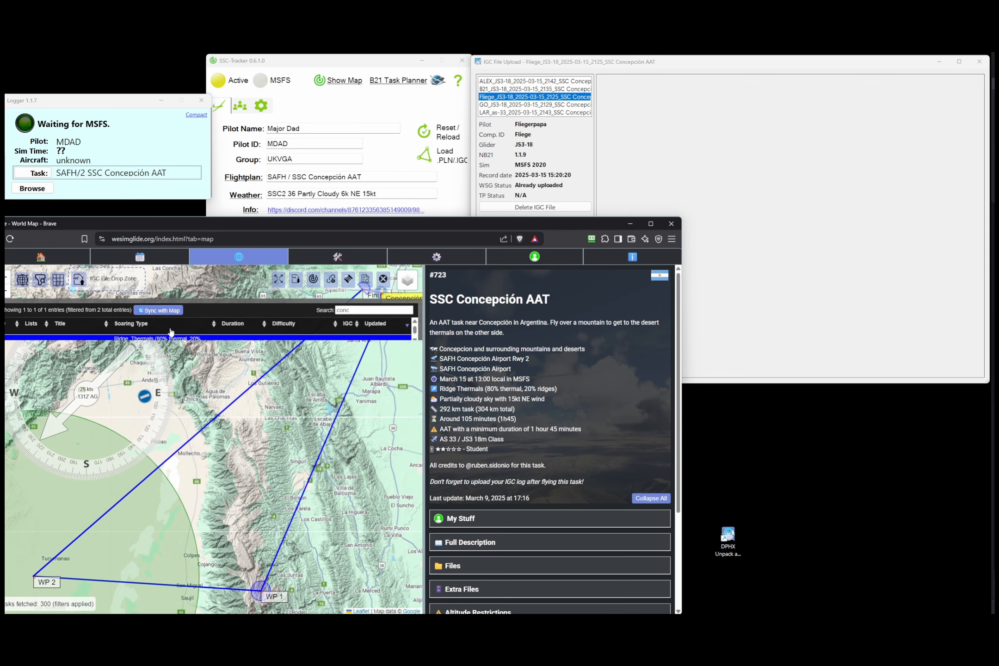
pyautogui.click(58, 281)
pyautogui.scroll(-3, 500, 483)
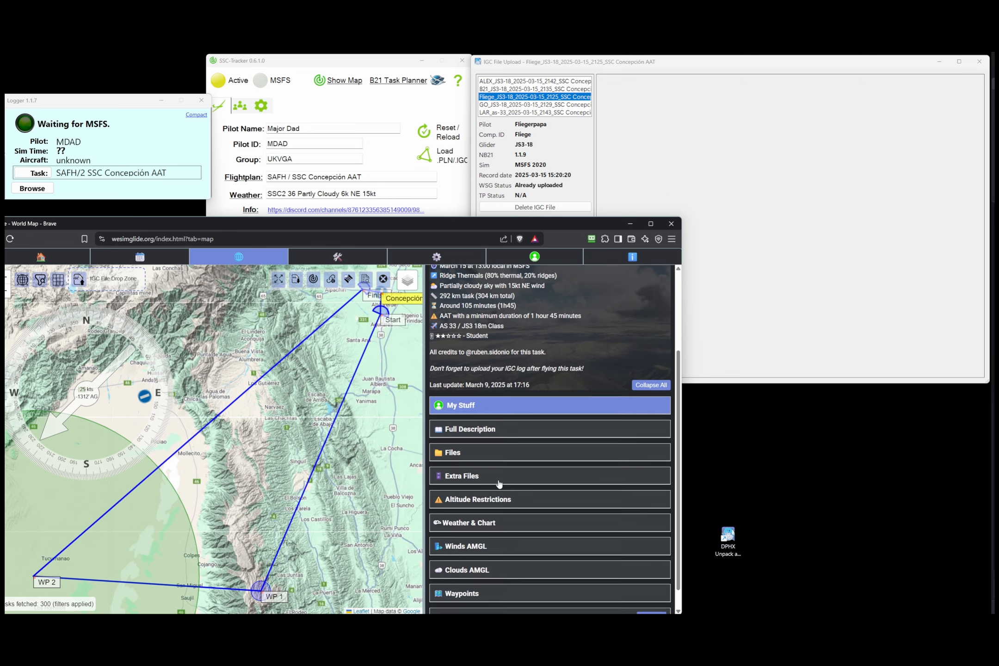
pyautogui.click(509, 594)
pyautogui.scroll(-4, 509, 559)
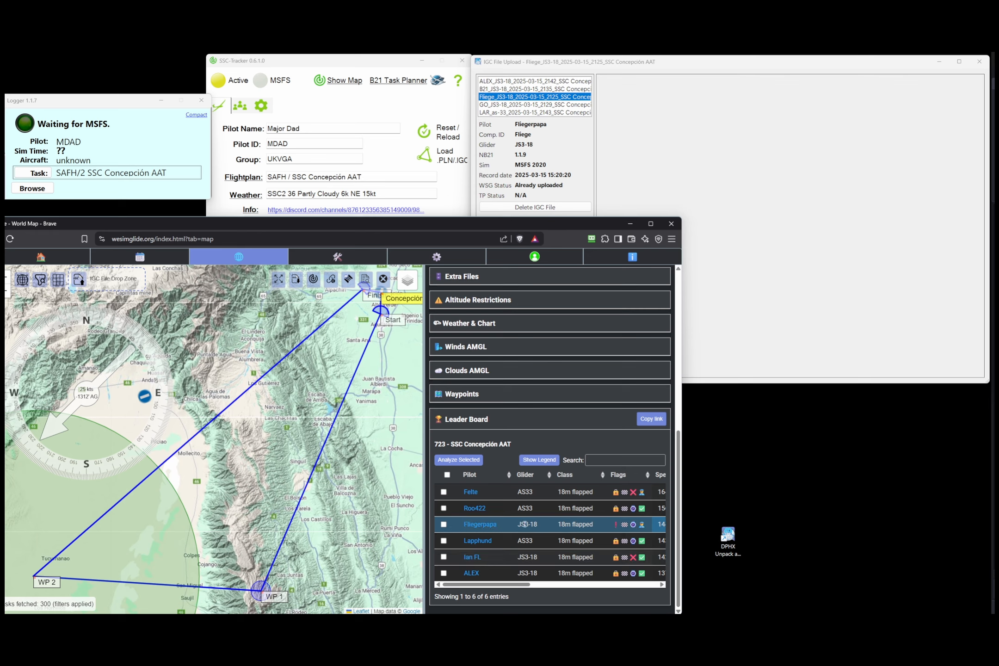
pyautogui.click(561, 525)
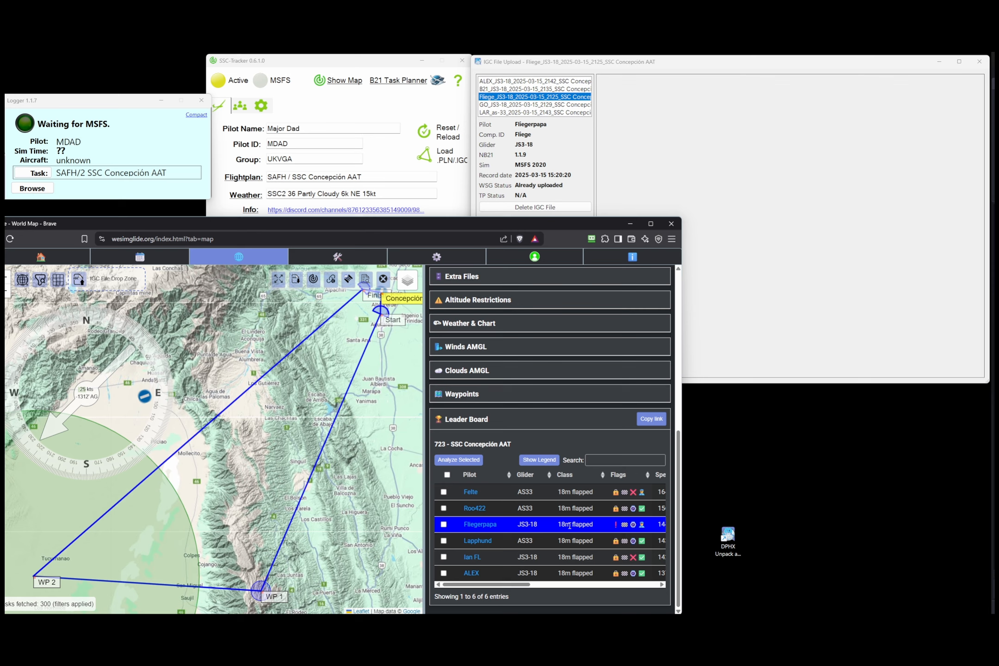
# Review the extracted results of the 2129 JS3-18 and 2143 AS33 IGC files, and close the IGC upload window
pyautogui.click(561, 64)
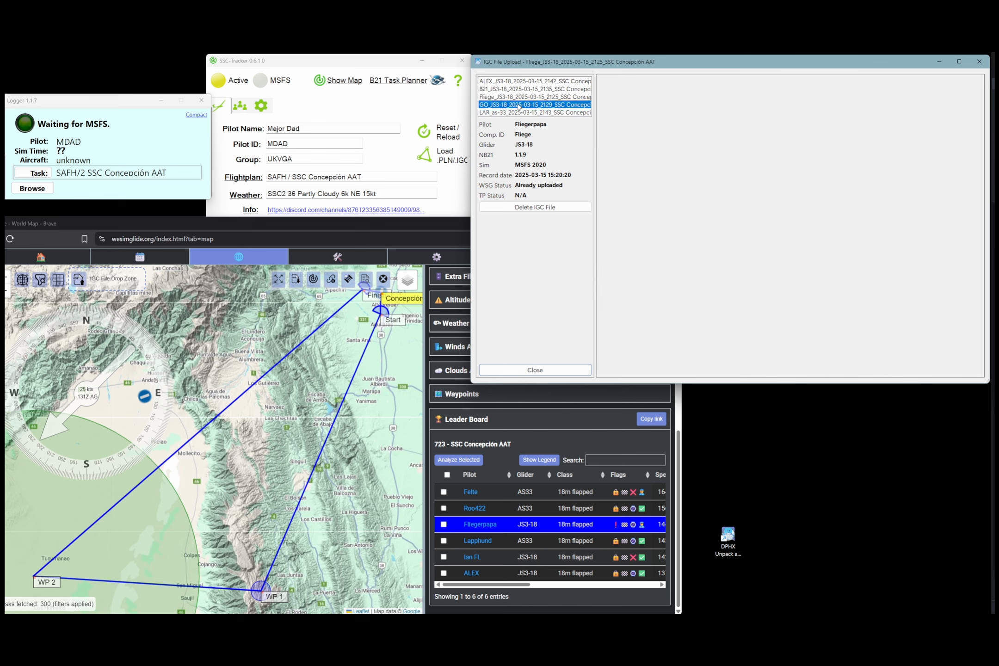
pyautogui.click(520, 105)
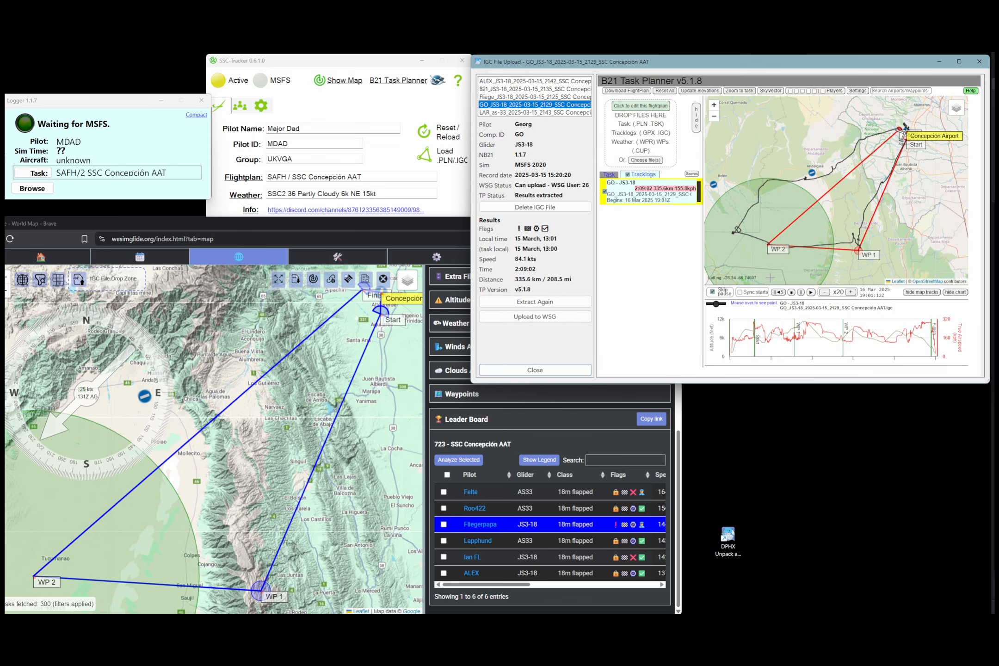
pyautogui.click(508, 113)
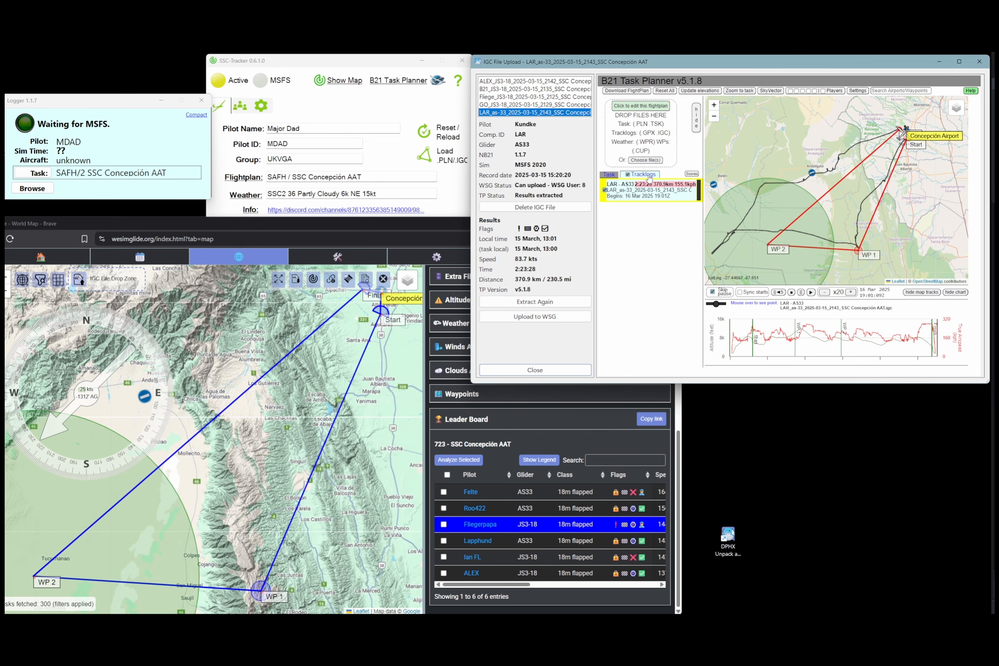
pyautogui.click(506, 367)
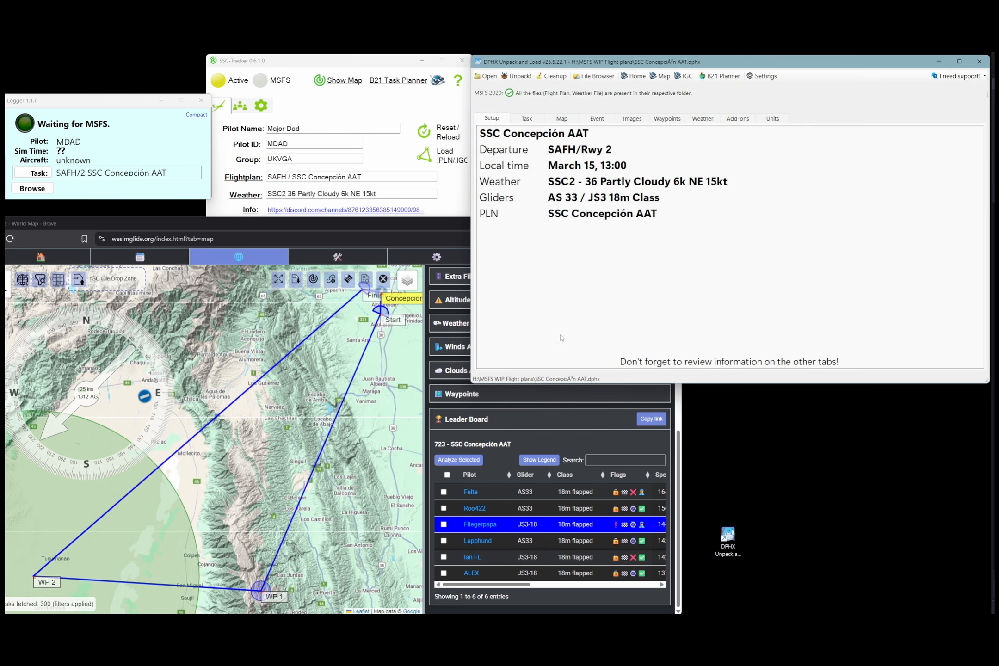